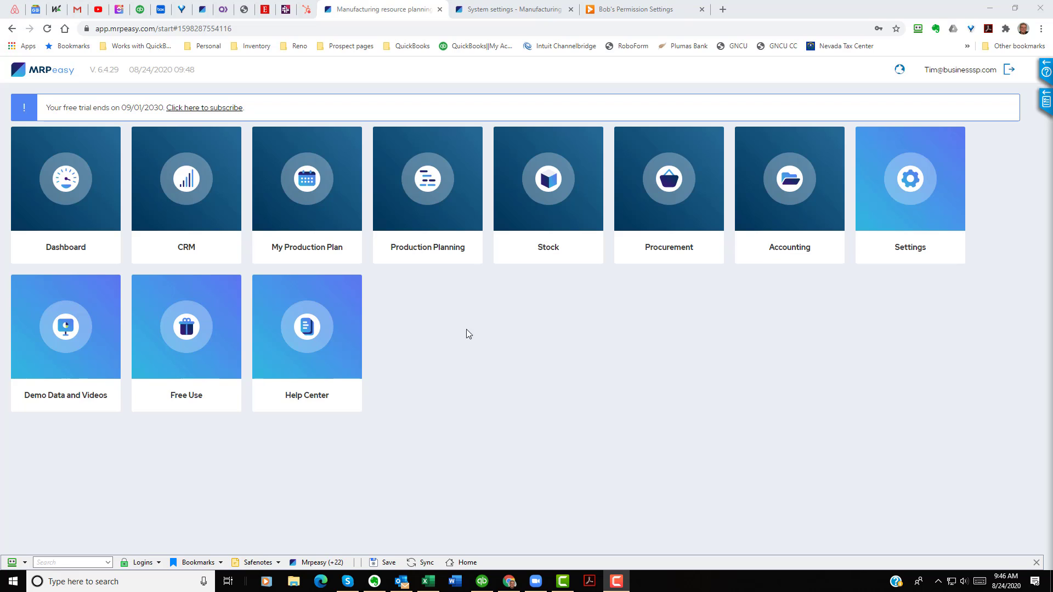
Step: Open the unpainted steel tube item A-00053 in the stock items list to review its details, then return
click(556, 173)
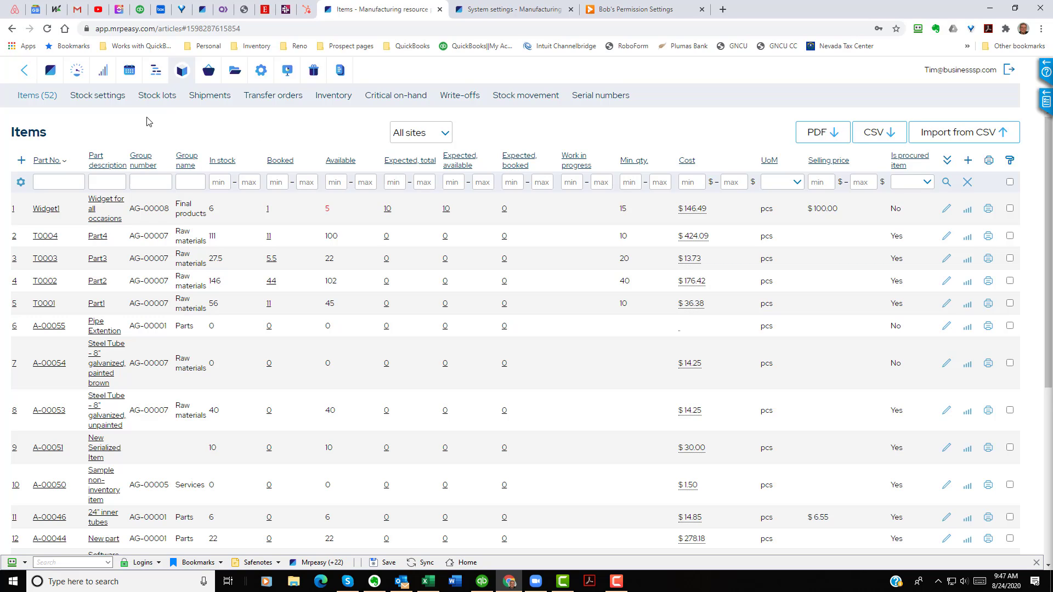
click(49, 415)
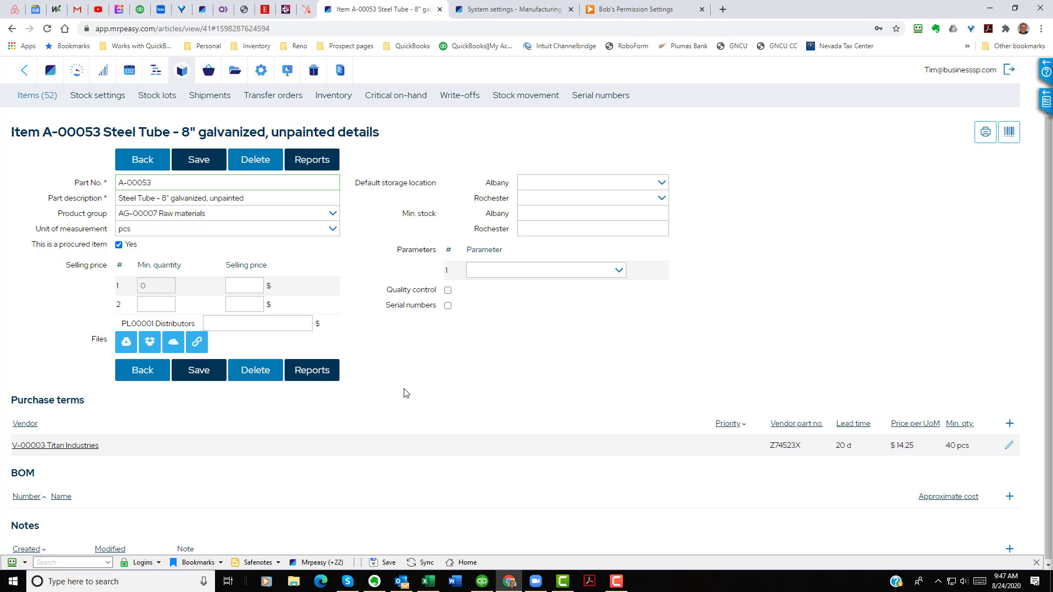
click(272, 203)
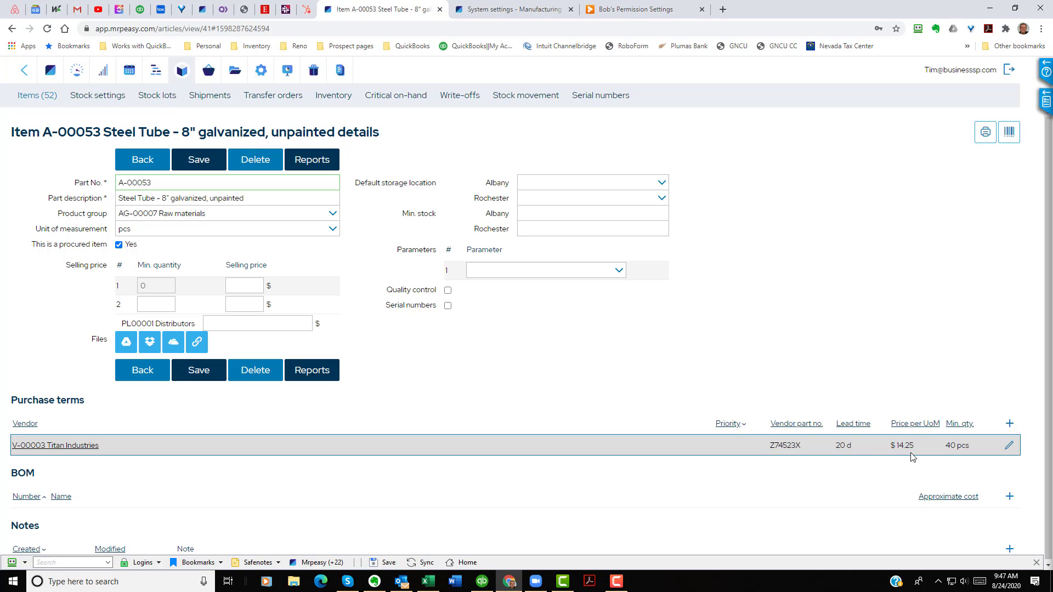
click(147, 167)
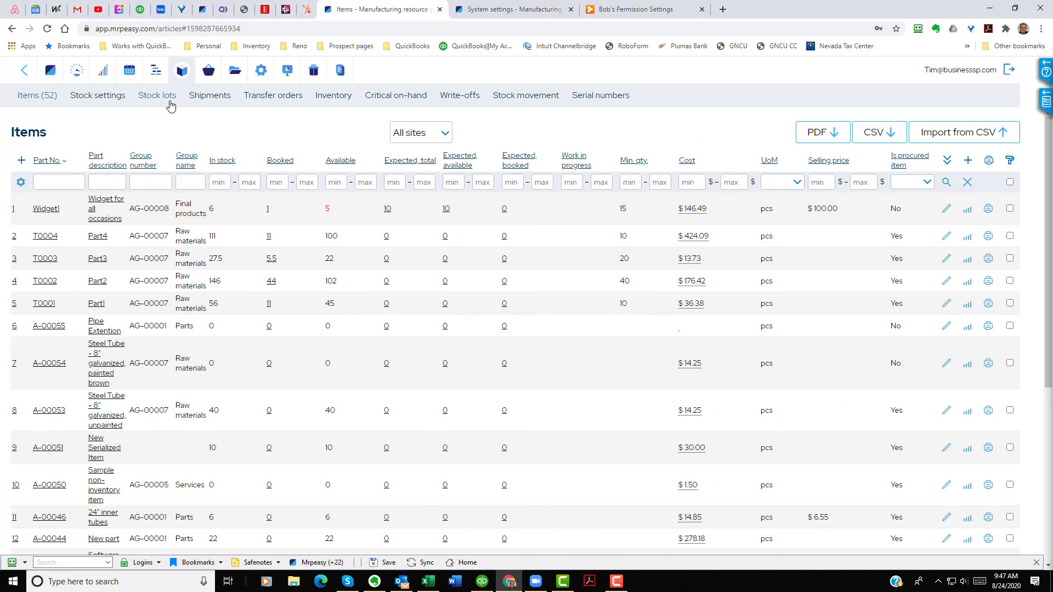
Step: Open purchase order PO-00057 from the purchase orders list to review its line, then return
click(209, 71)
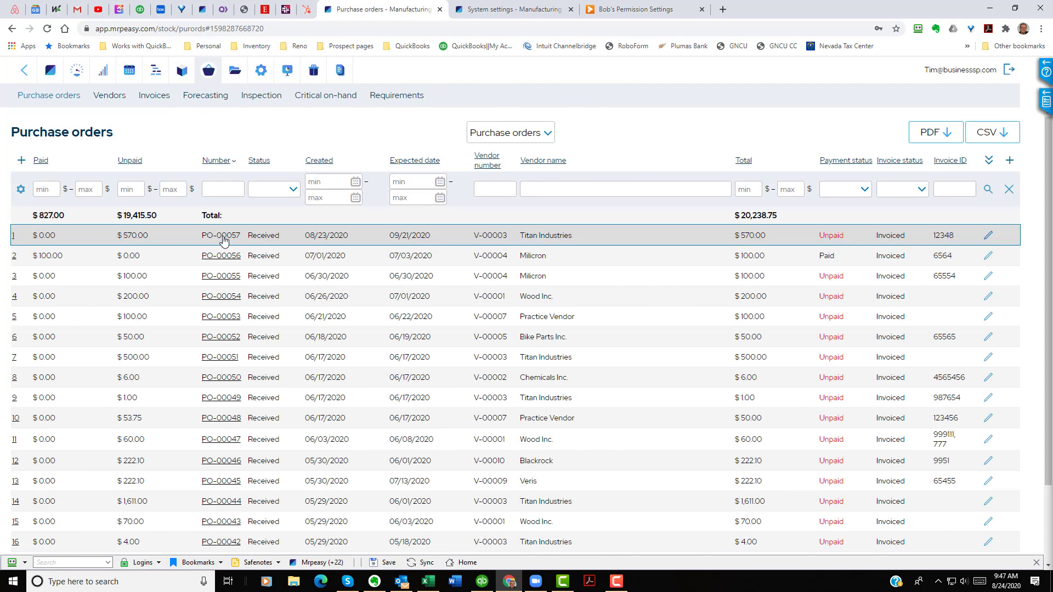
click(223, 238)
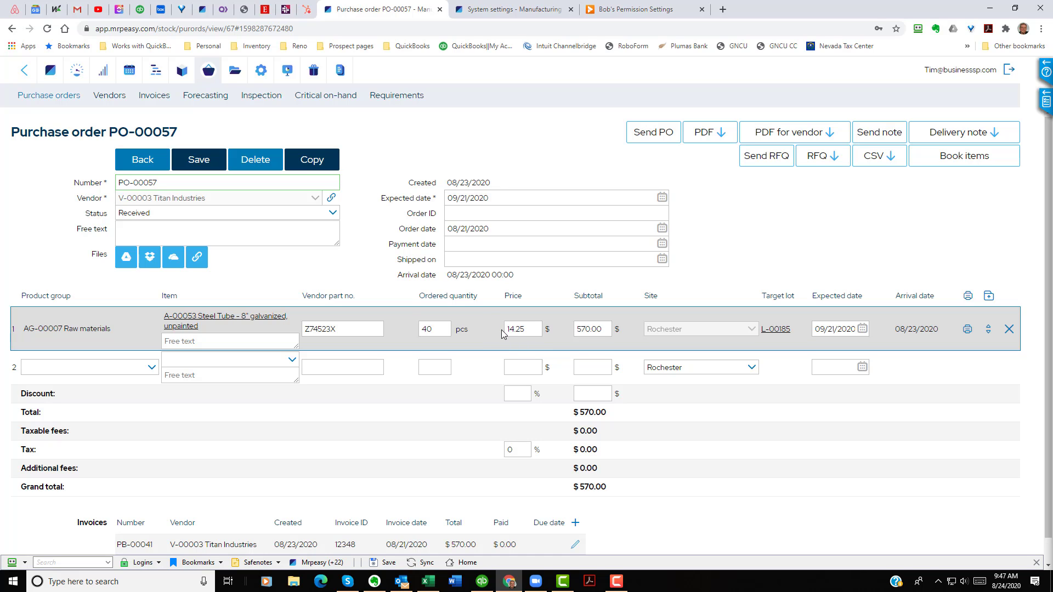
click(144, 160)
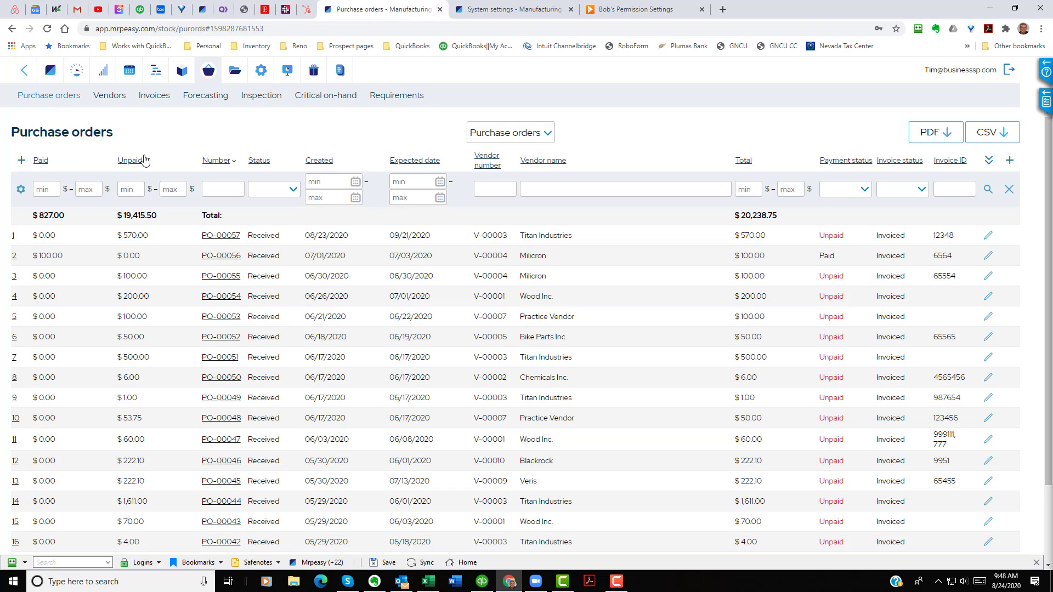
Step: Review the painted brown steel tube item A-00054 and its bill of materials, then return to the items list
click(25, 78)
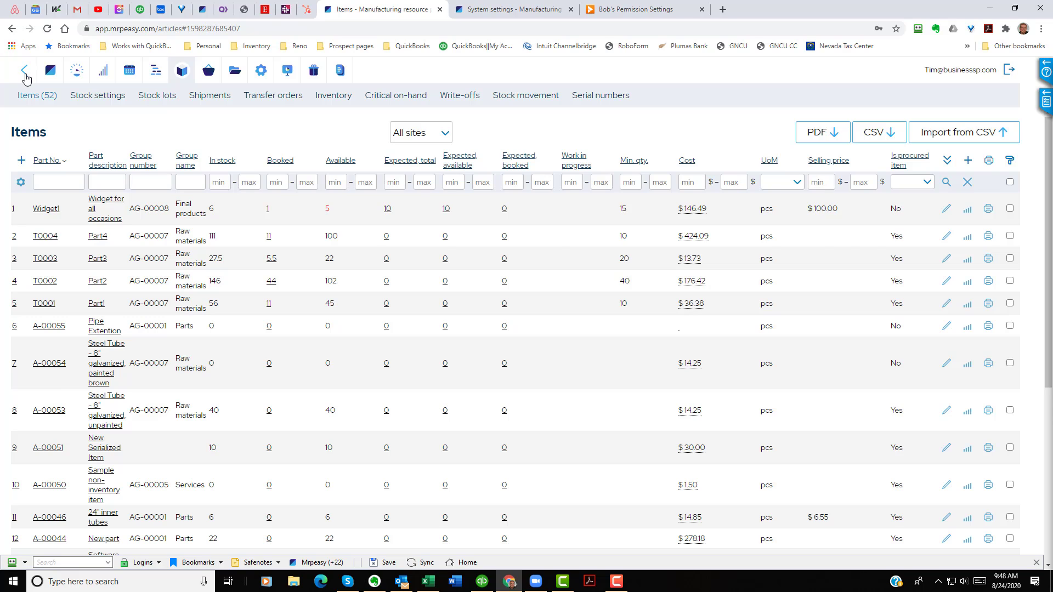
click(54, 367)
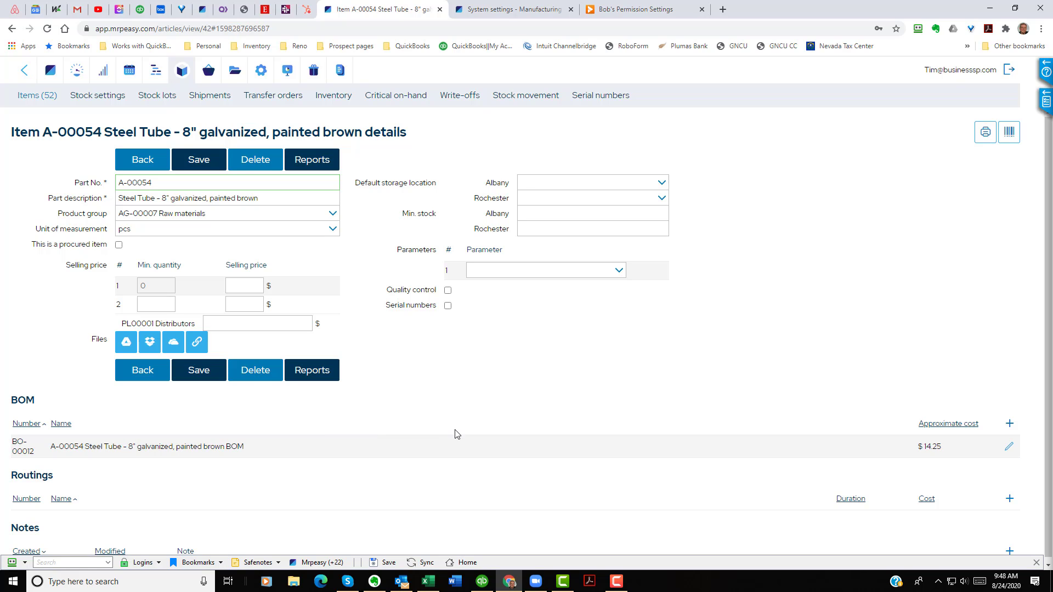
click(1010, 450)
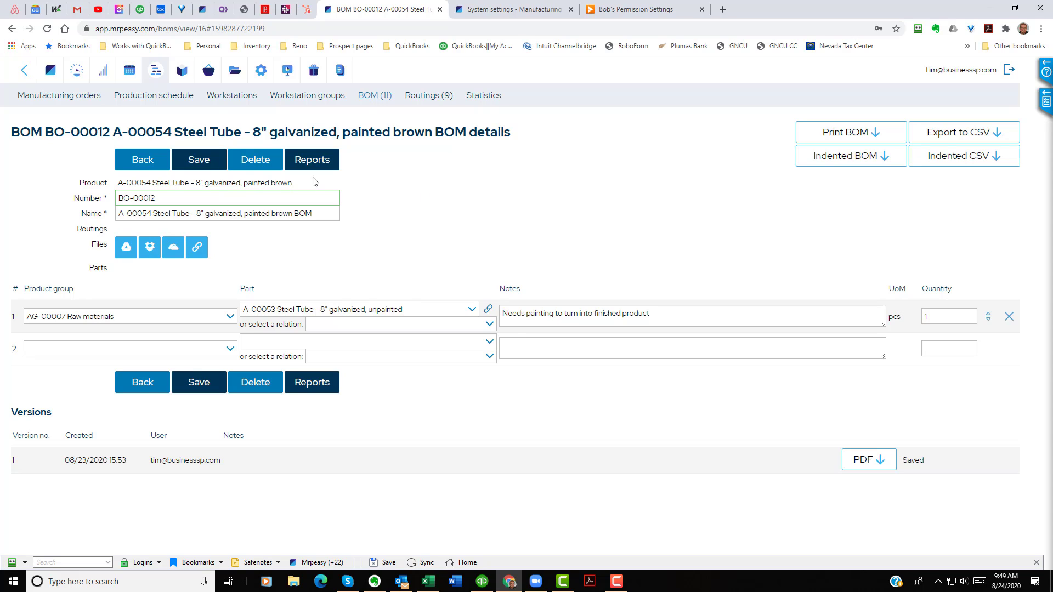
click(148, 162)
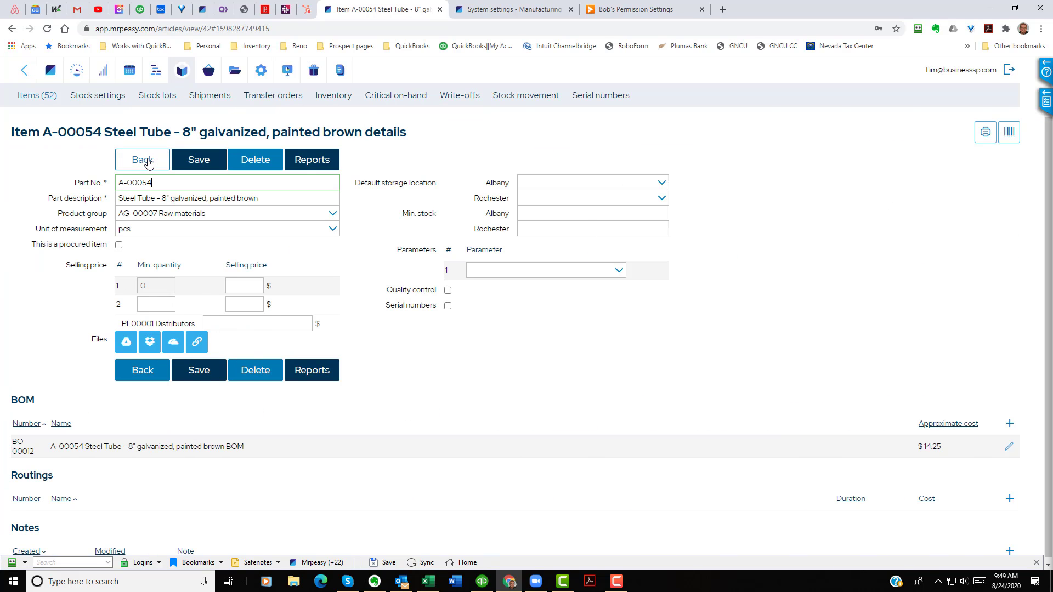
click(148, 161)
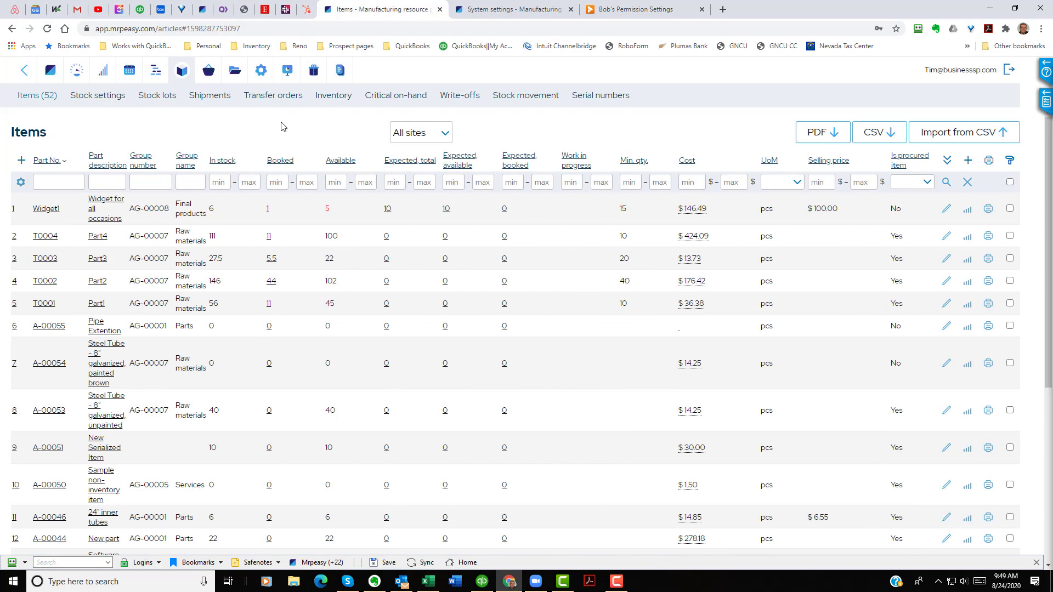
Step: Create a new purchase order with Chemicals Inc. as the vendor
click(209, 74)
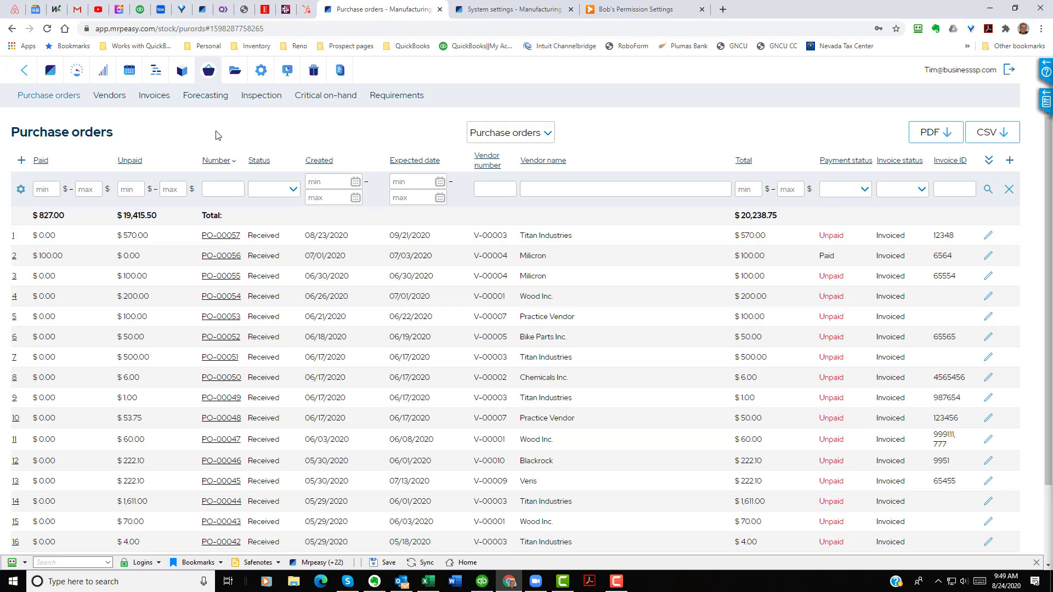
click(21, 160)
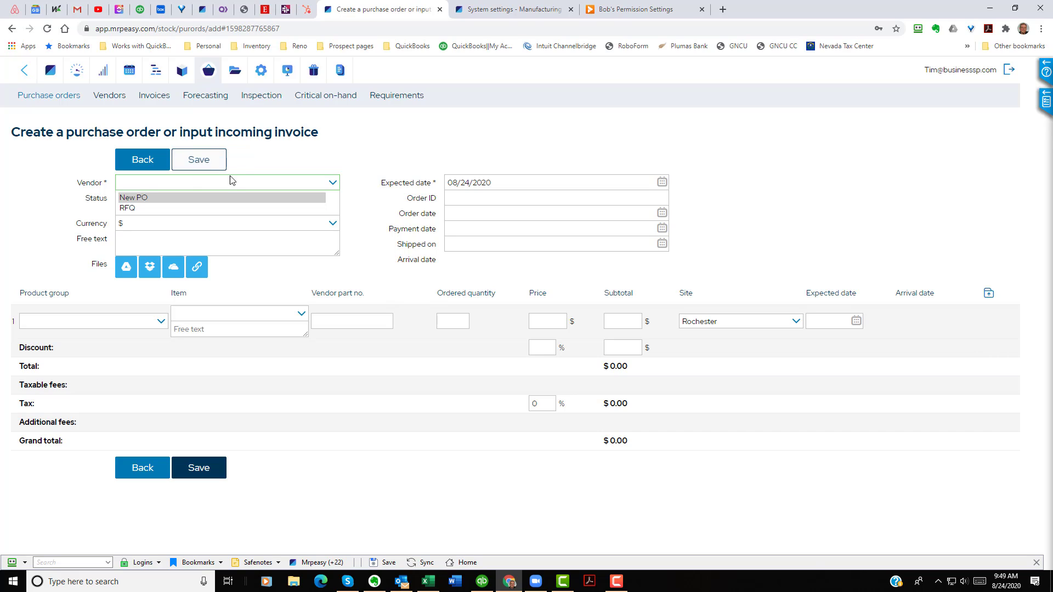
text(chem)
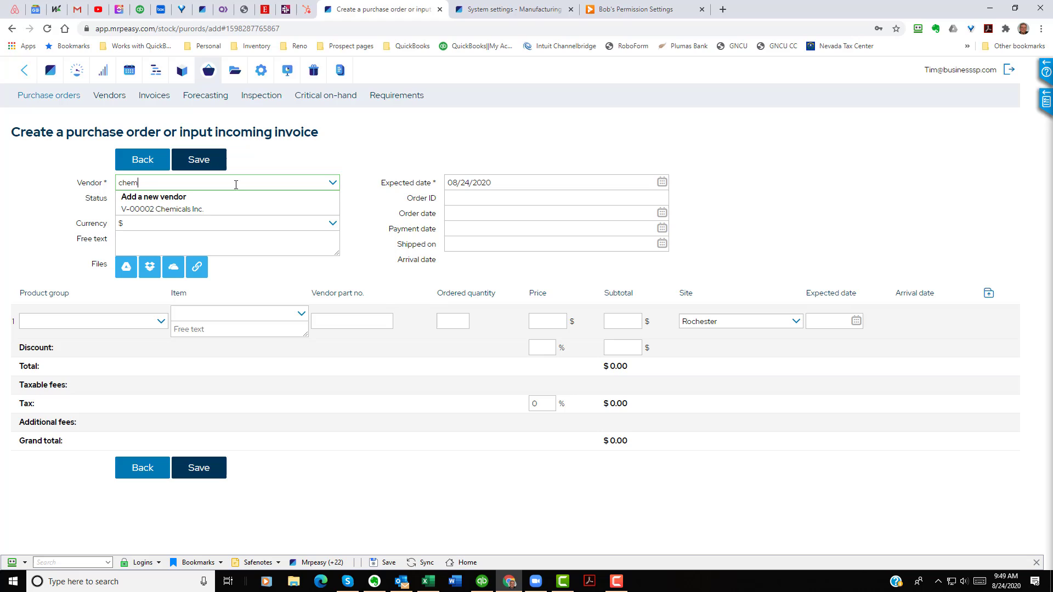
click(198, 208)
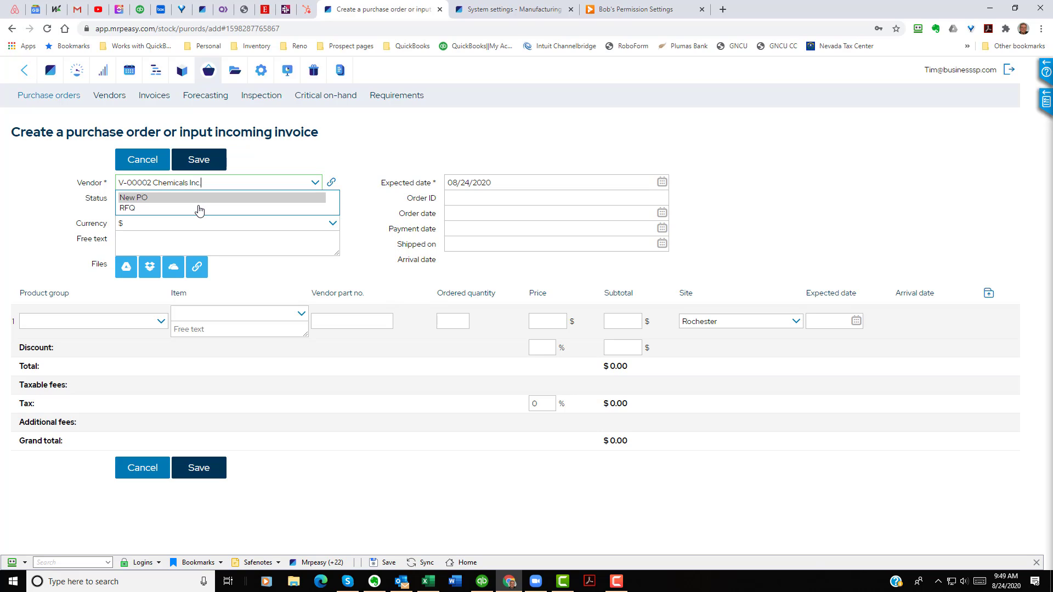
Step: Add item A-00054 Steel Tube - 8" galvanized, painted brown as a line with an ordered quantity of 10
click(202, 315)
click(202, 314)
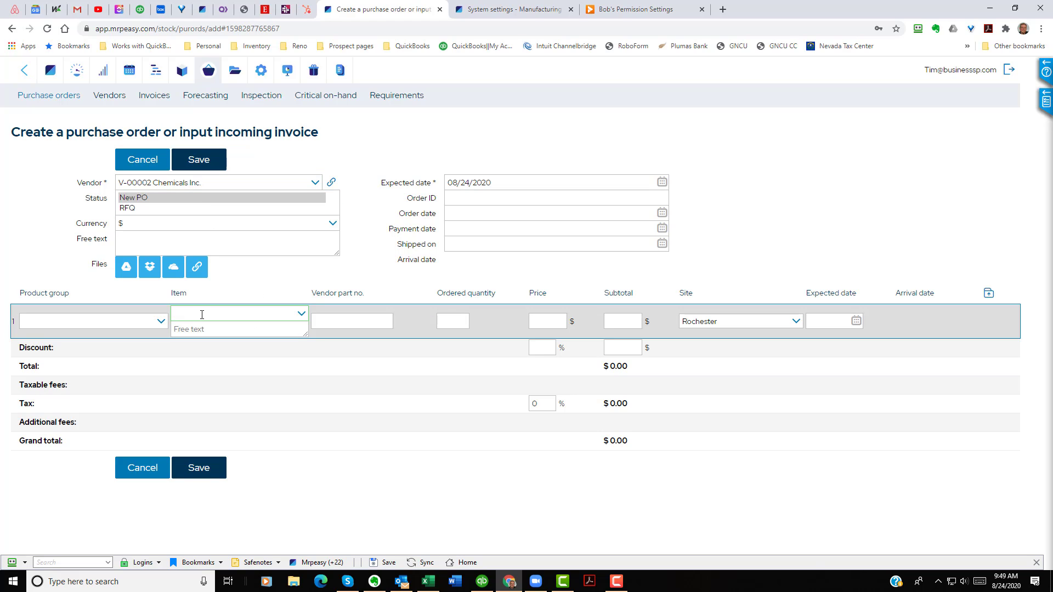
text(54)
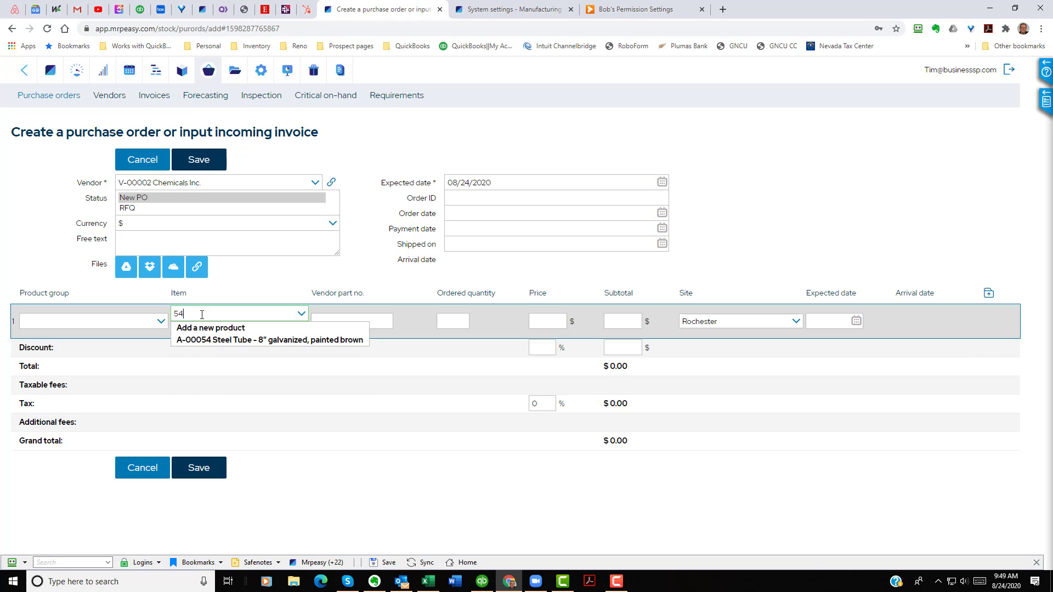
click(224, 340)
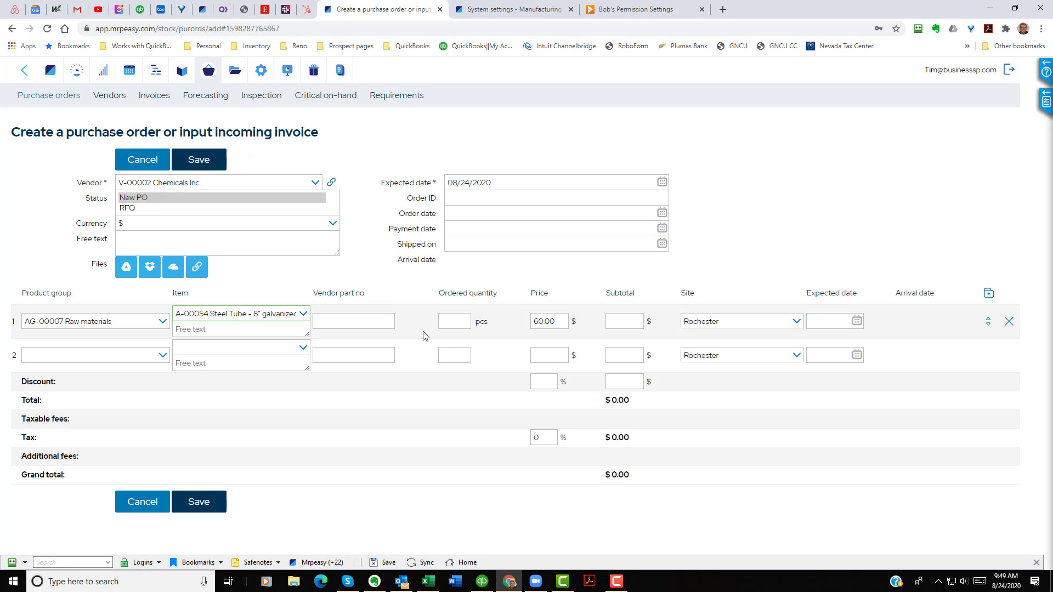
click(445, 318)
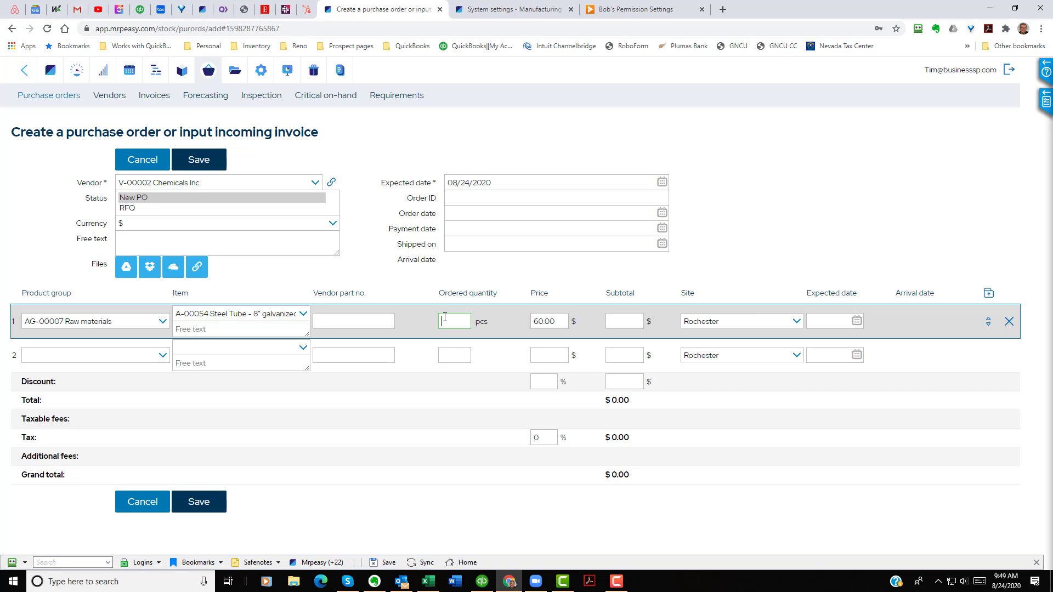
text(10)
key(Tab)
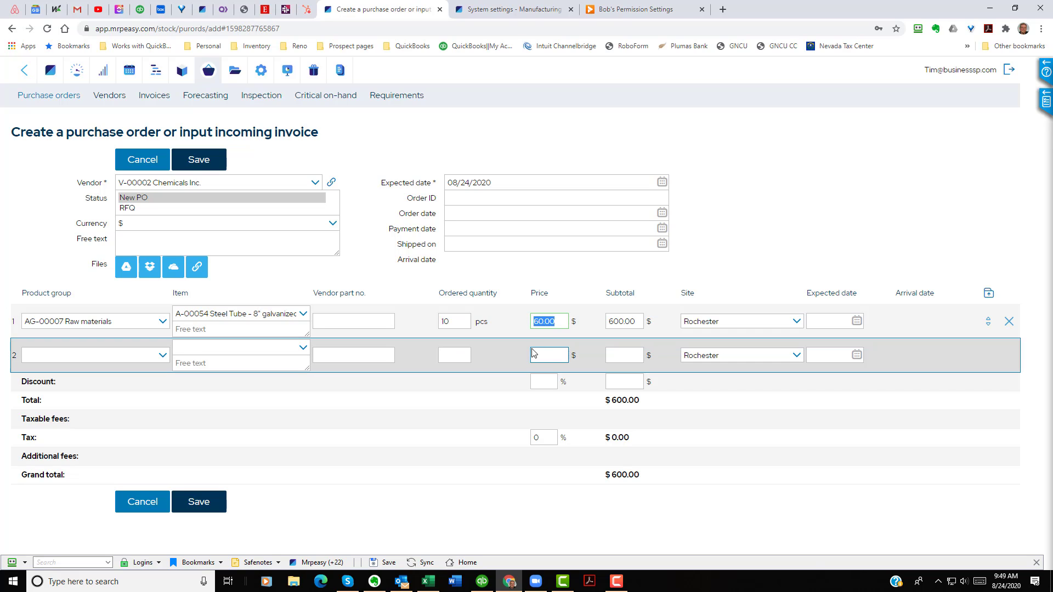
key(Tab)
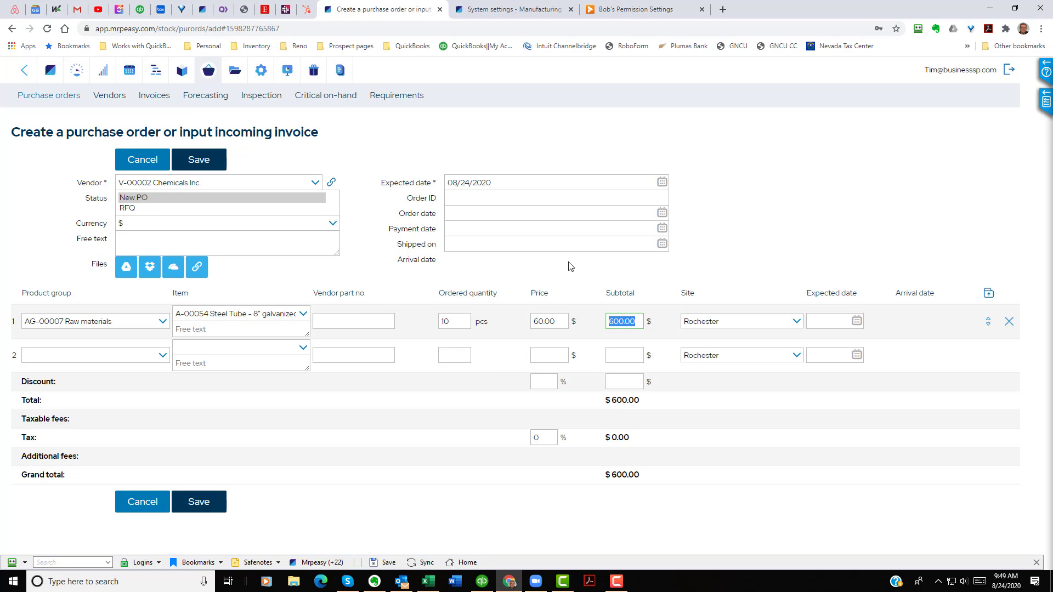
key(Tab)
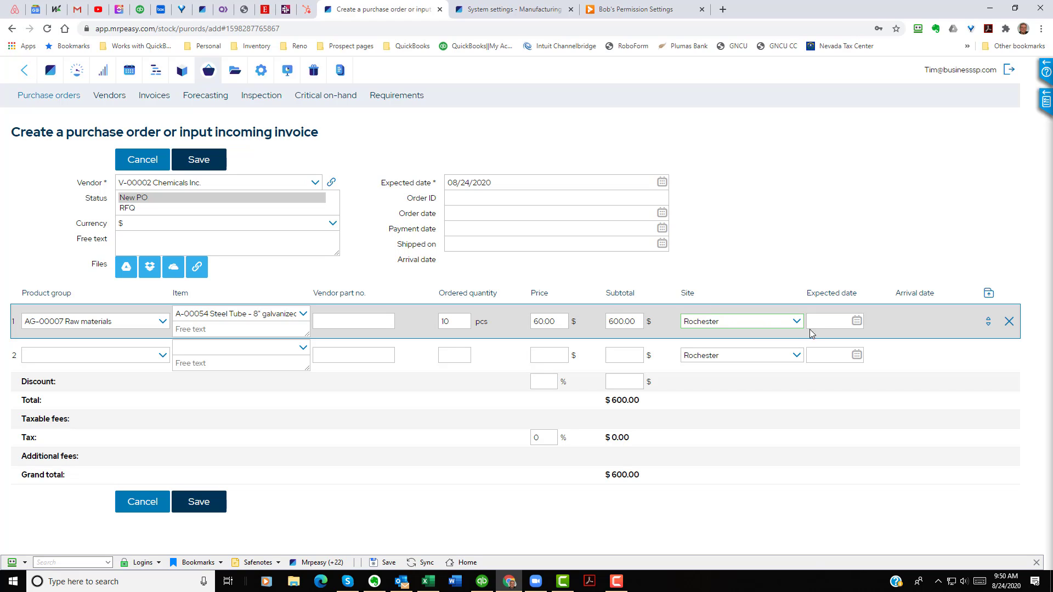
Step: Set the line's expected date to 08/26/2020 and save the purchase order
click(858, 323)
click(857, 321)
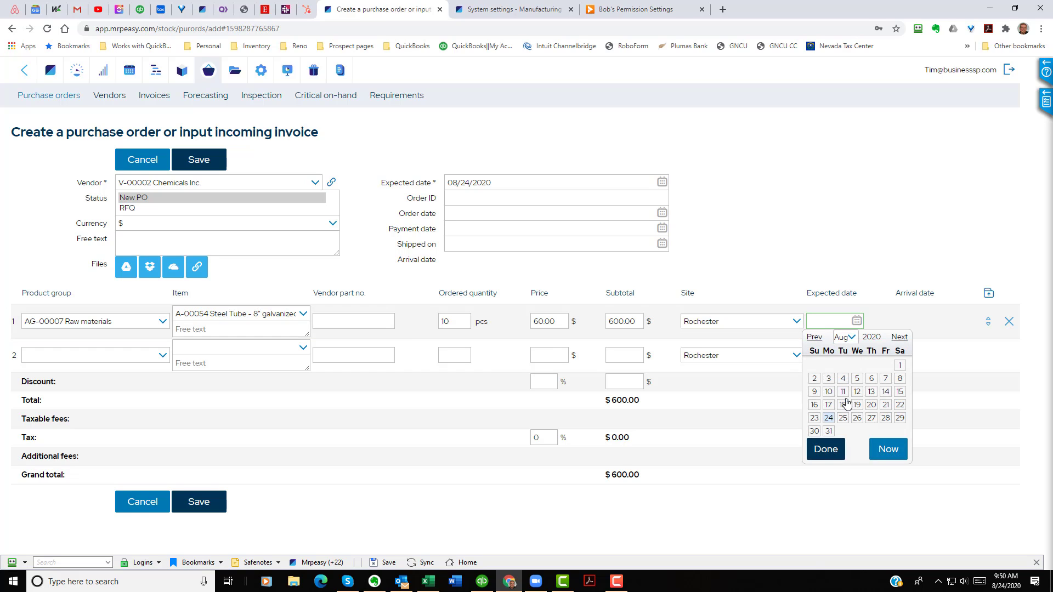
click(858, 420)
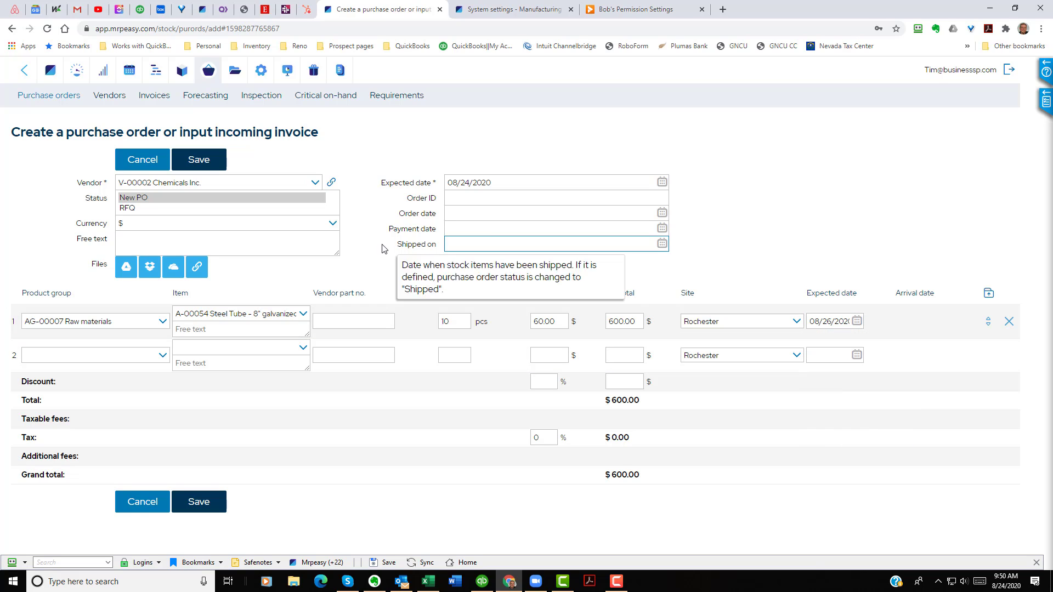
click(200, 159)
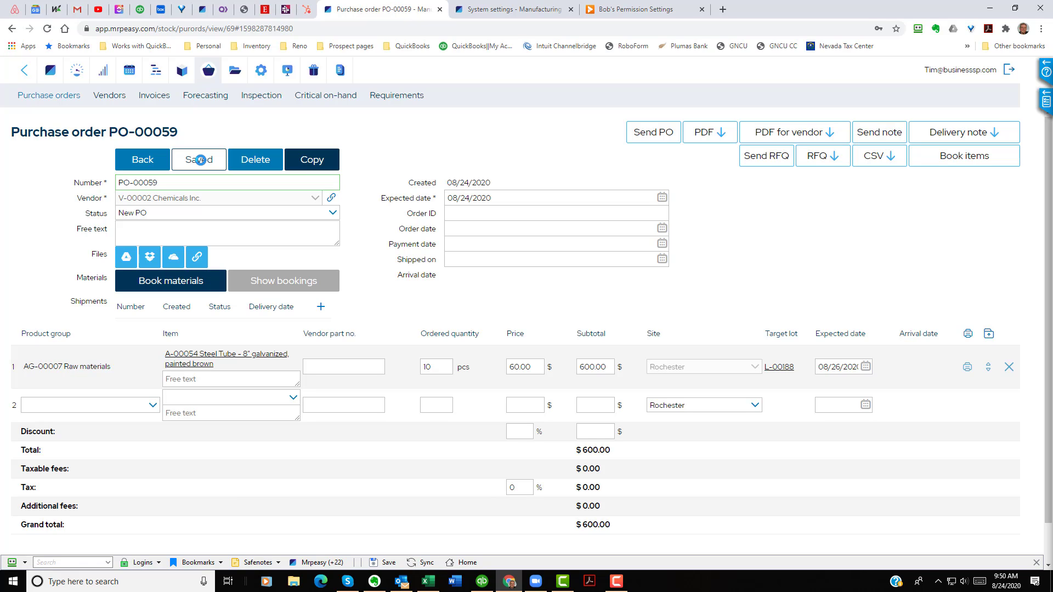
Step: Book materials for the purchase order at the same site as the PO and review the bookings
click(170, 284)
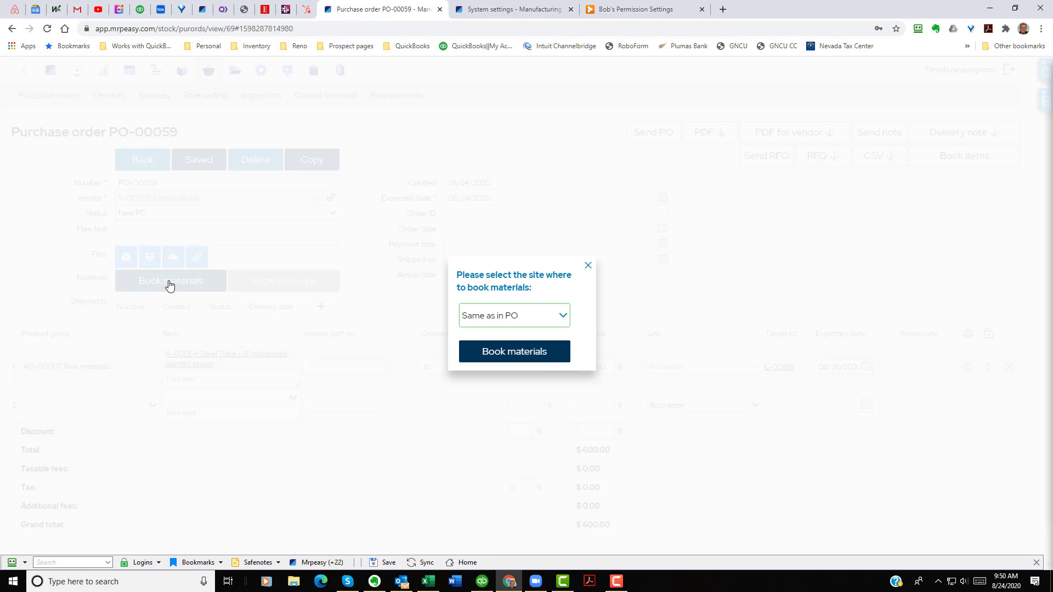
click(563, 321)
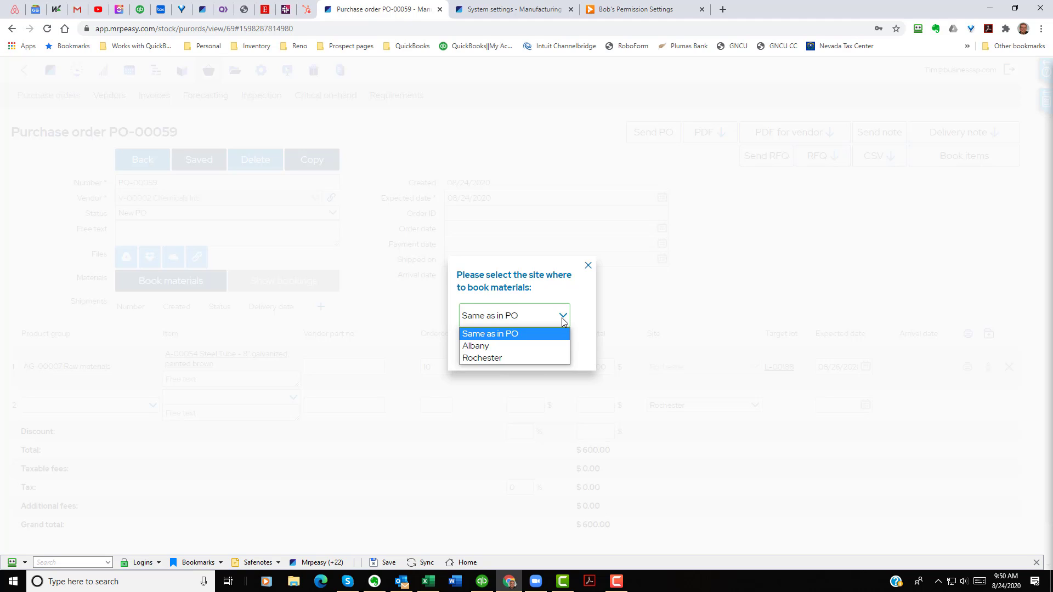
click(564, 322)
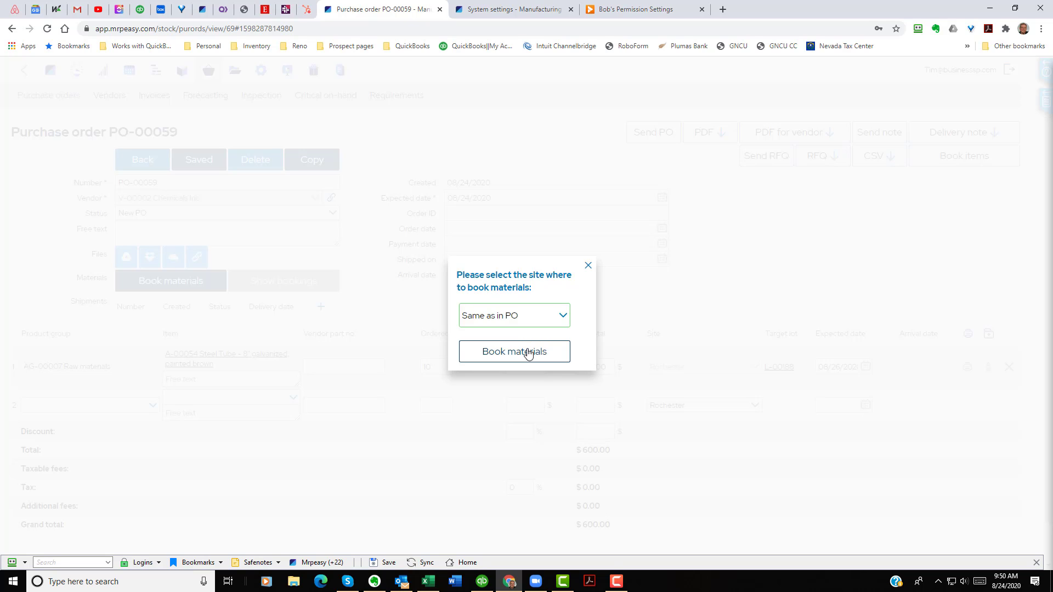
click(528, 354)
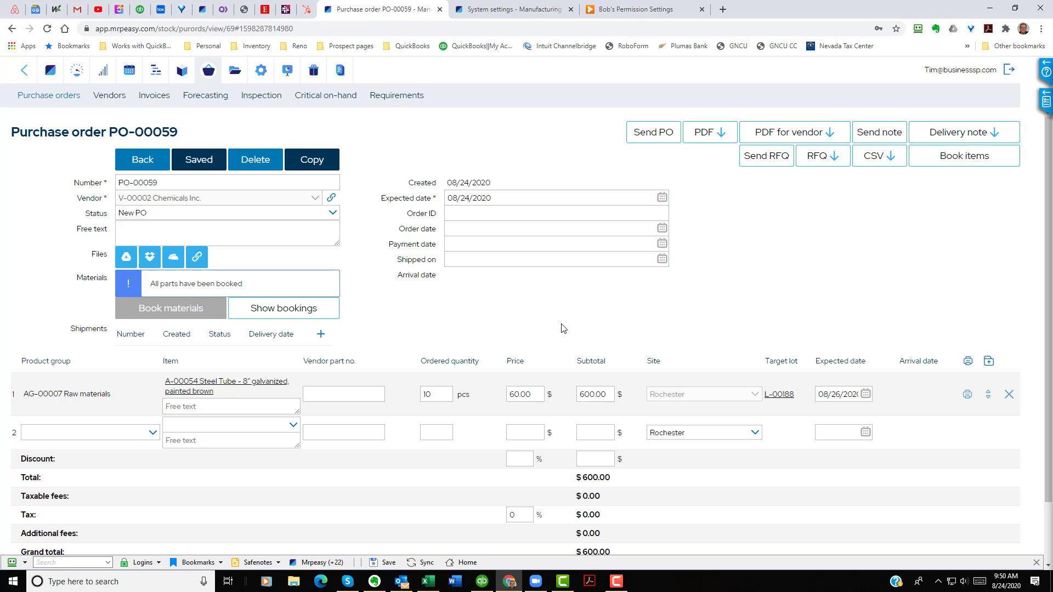
click(292, 312)
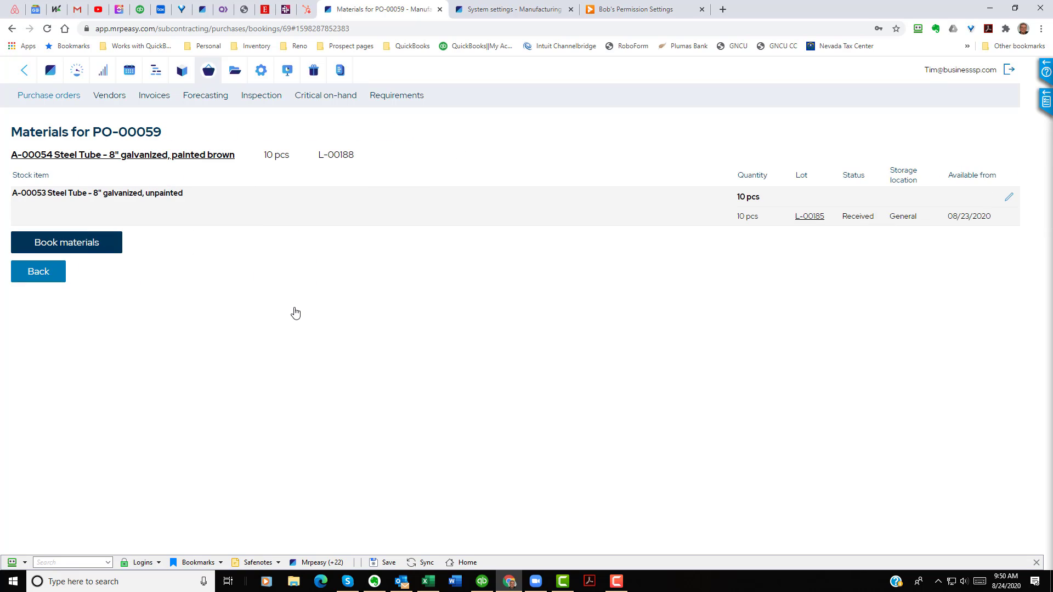
click(44, 272)
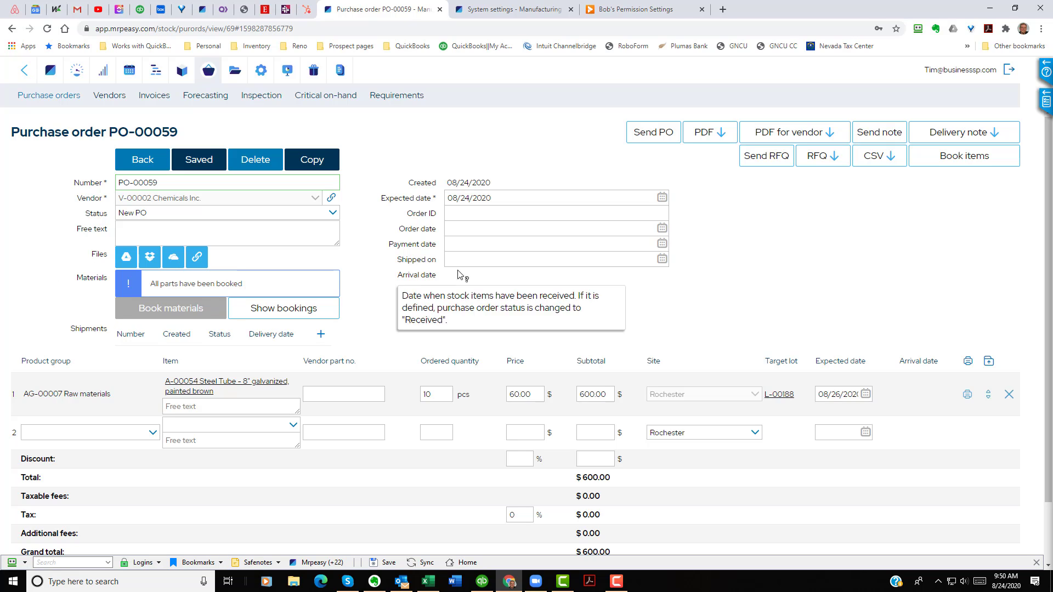
Step: Set the purchase order's order date to 08/24/2020
click(664, 227)
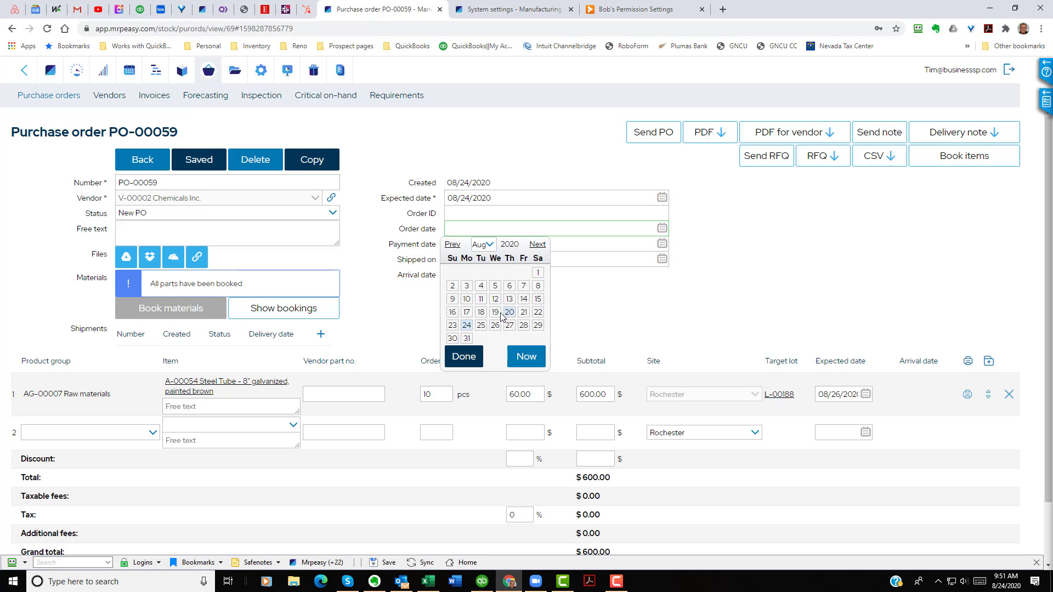
click(467, 326)
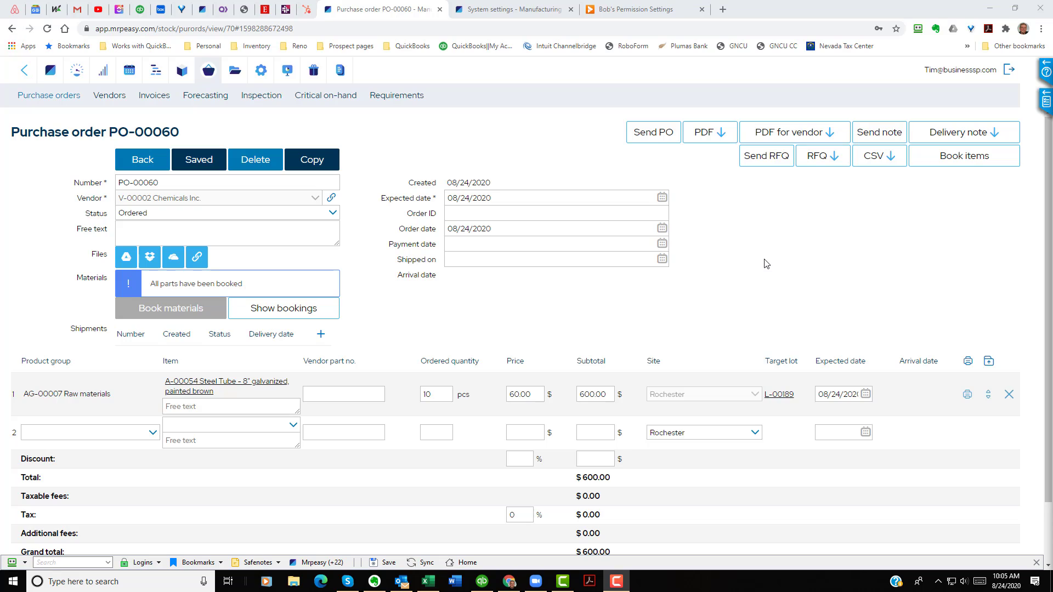
Step: Create a shipment for the purchase order with delivery date 08/24/2020 and save it
click(321, 335)
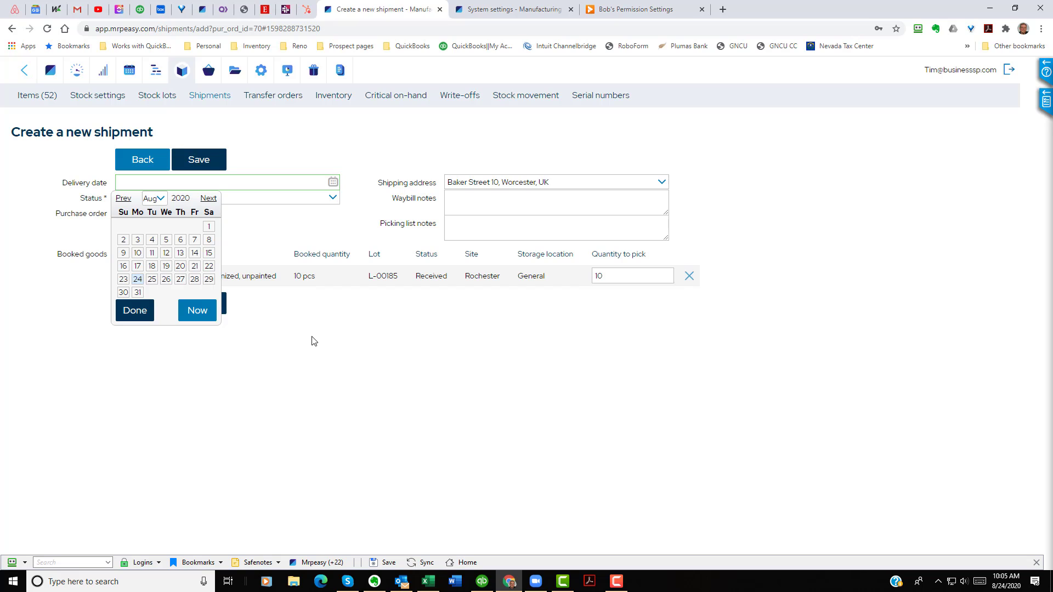
click(138, 280)
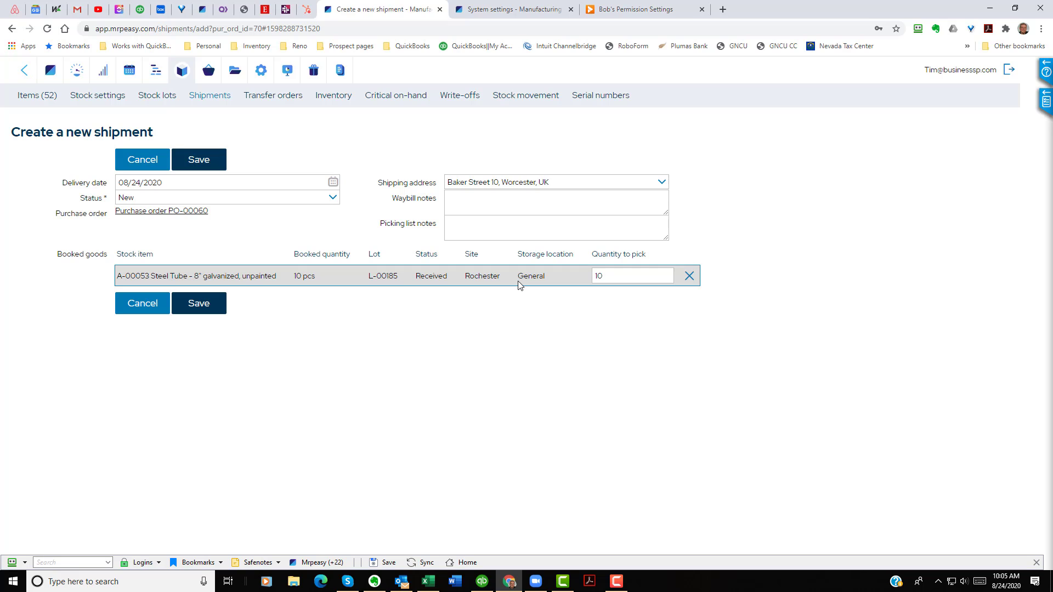
click(208, 309)
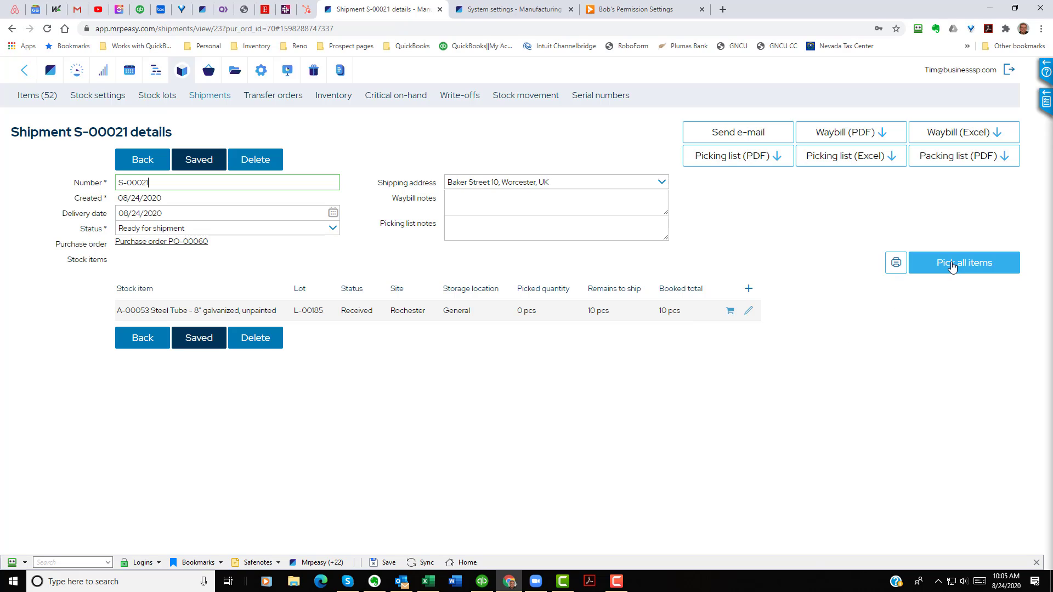
Step: Pick 10 pcs of the unpainted steel tube for the shipment and return to the purchase order
click(731, 312)
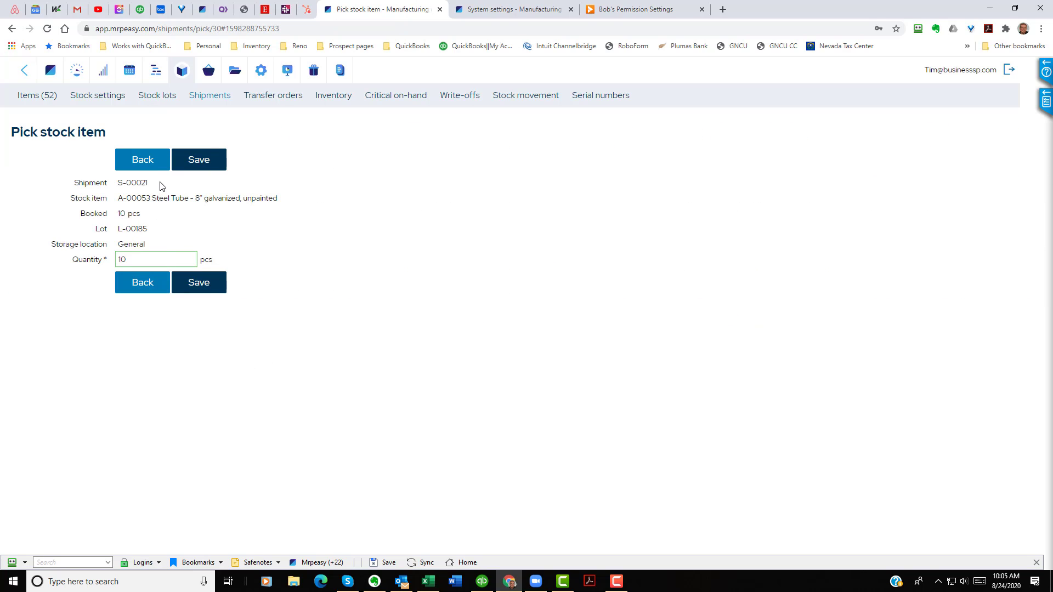
click(201, 286)
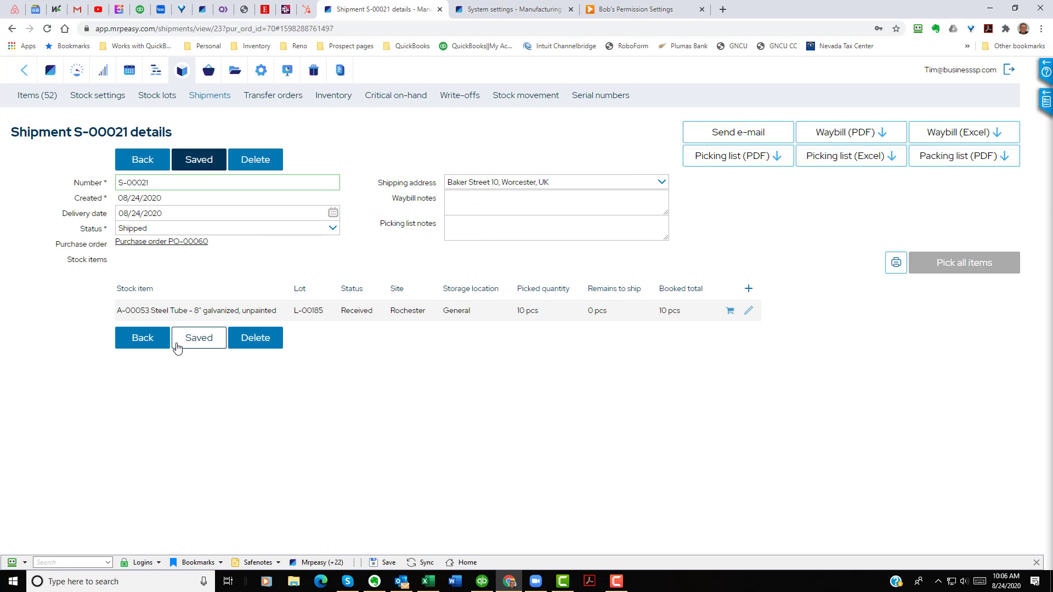
click(144, 348)
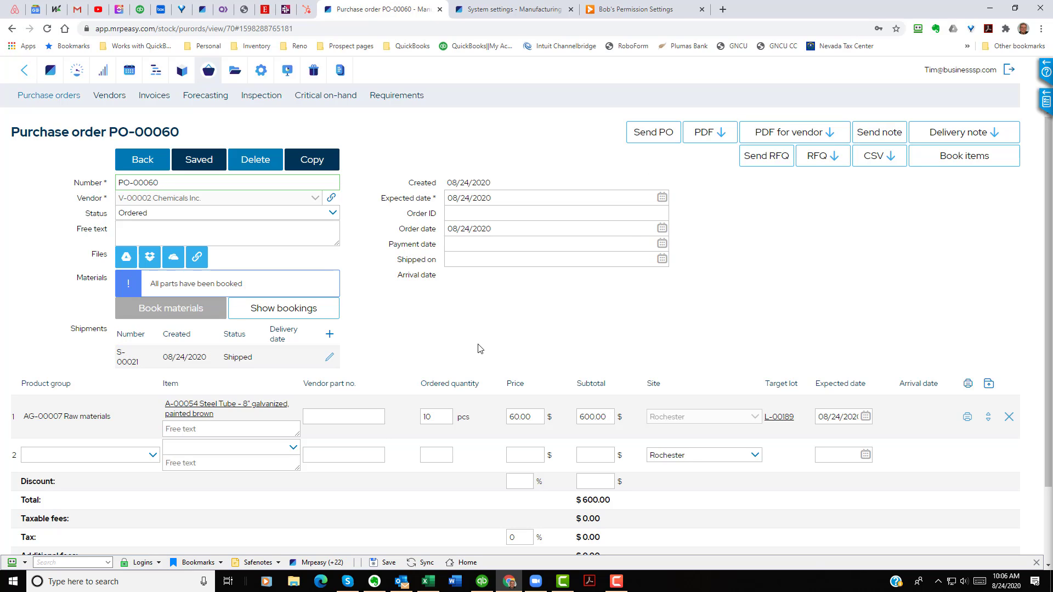
Step: Reopen purchase order PO-00060 and create an incoming invoice for it, saving without a vendor invoice ID
click(146, 161)
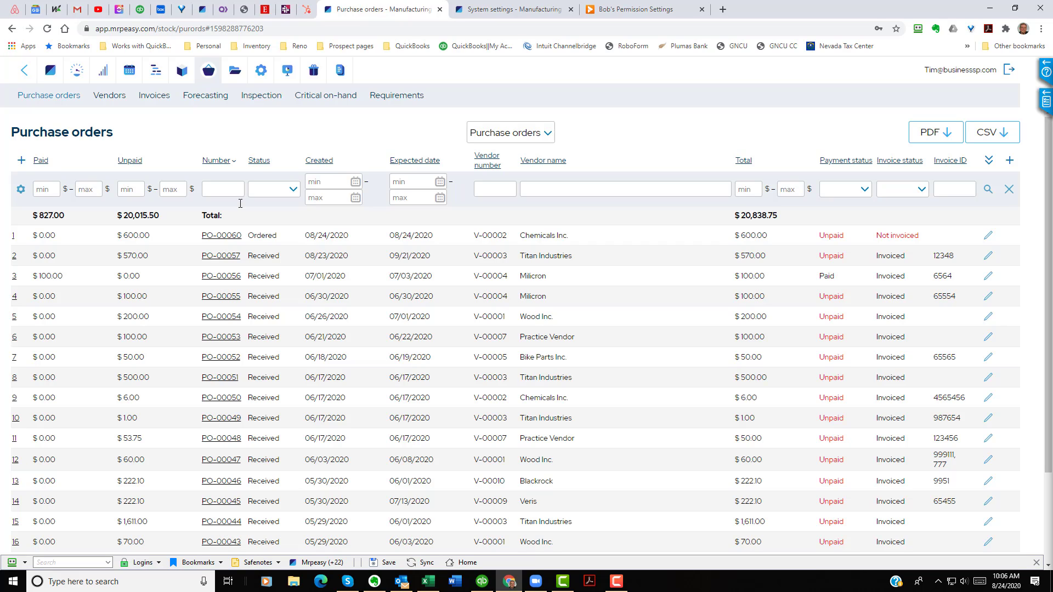
click(231, 237)
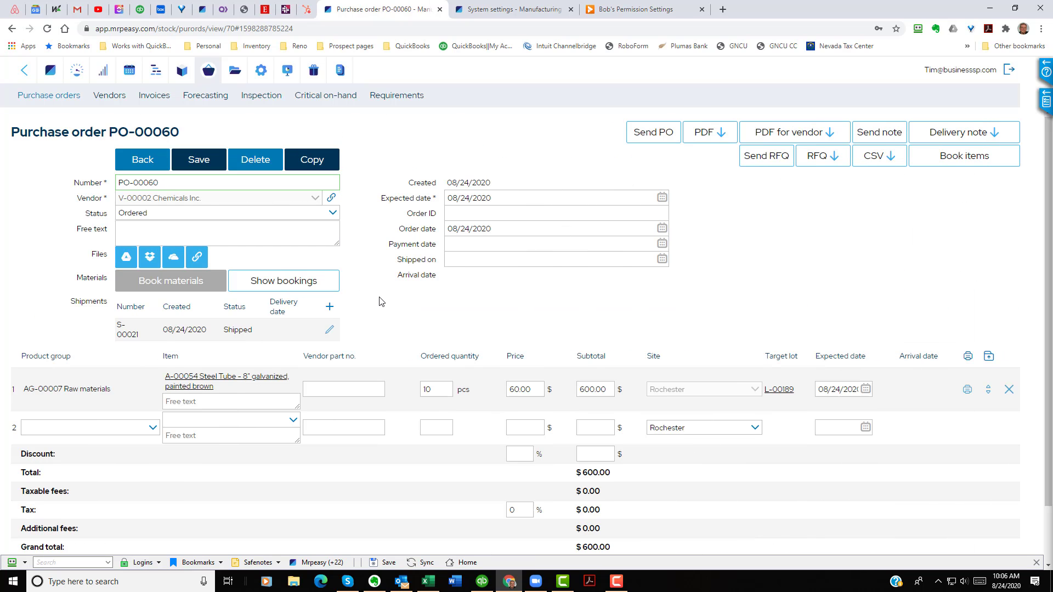
scroll(382, 302, down, 2)
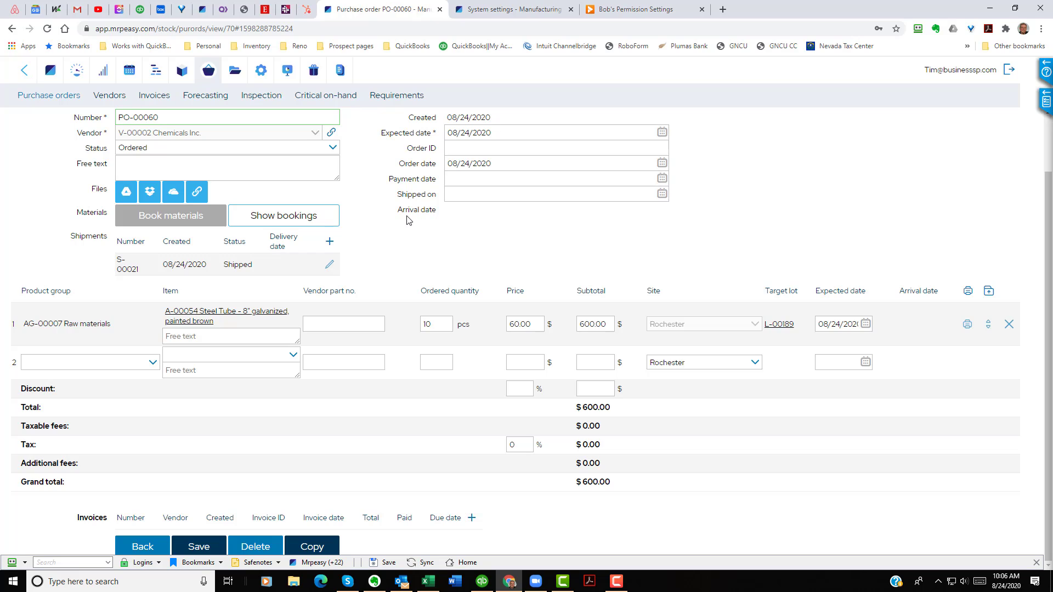
mouse_move(419, 213)
click(473, 520)
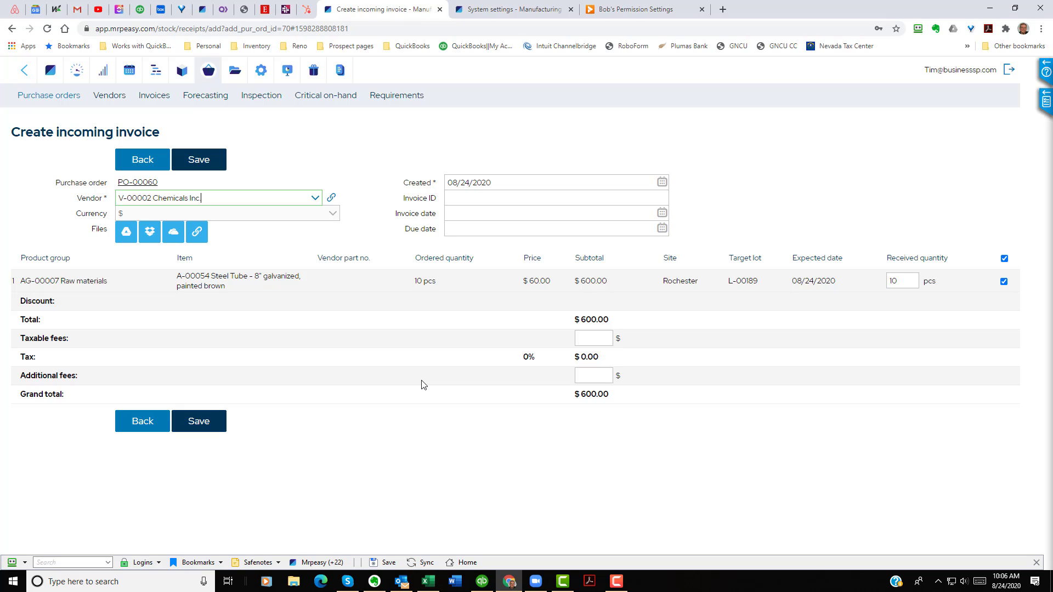
click(495, 225)
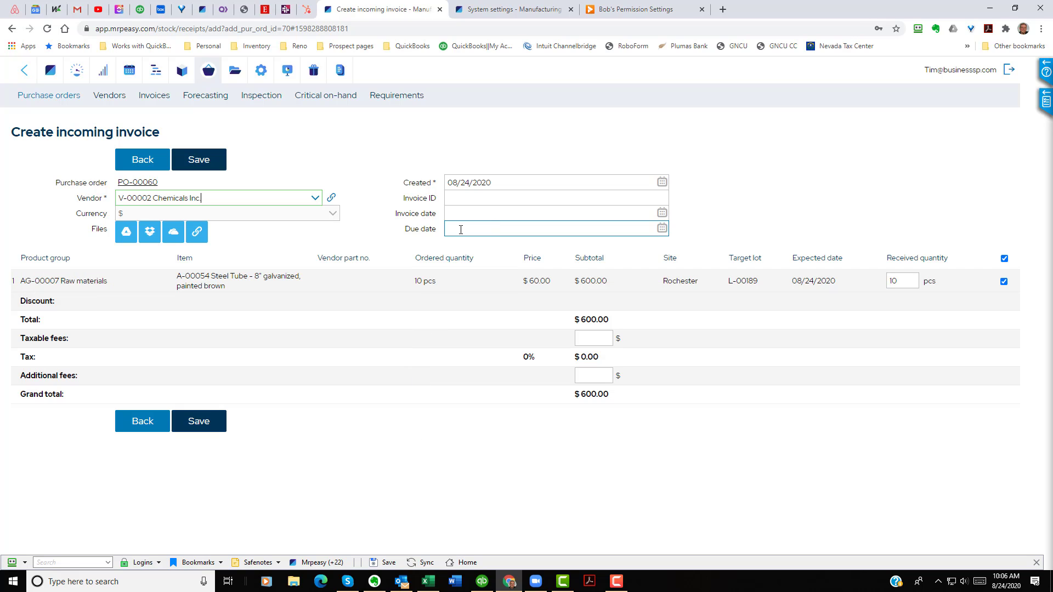
click(199, 160)
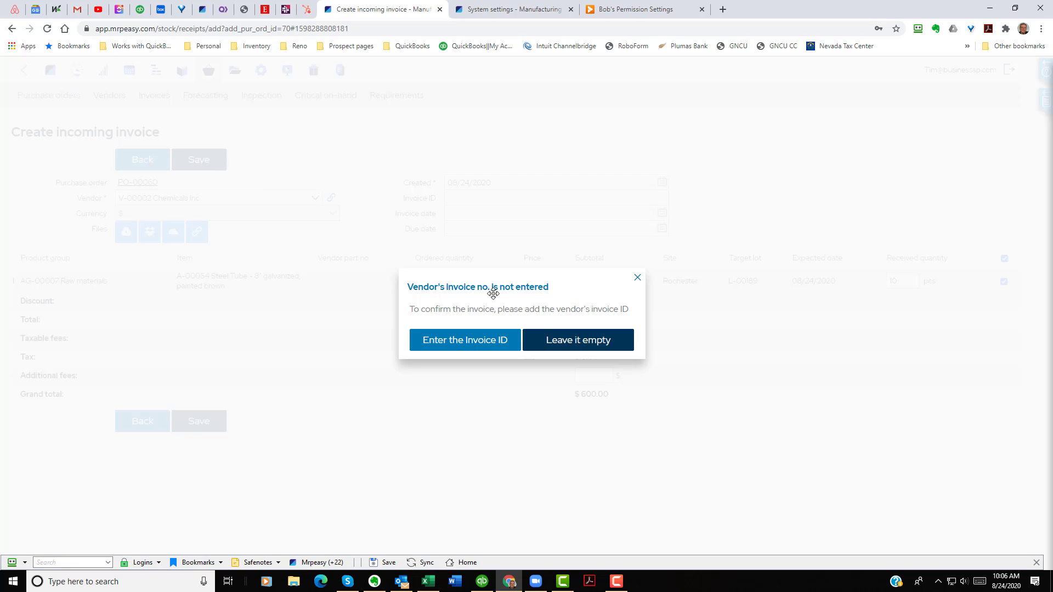
click(585, 338)
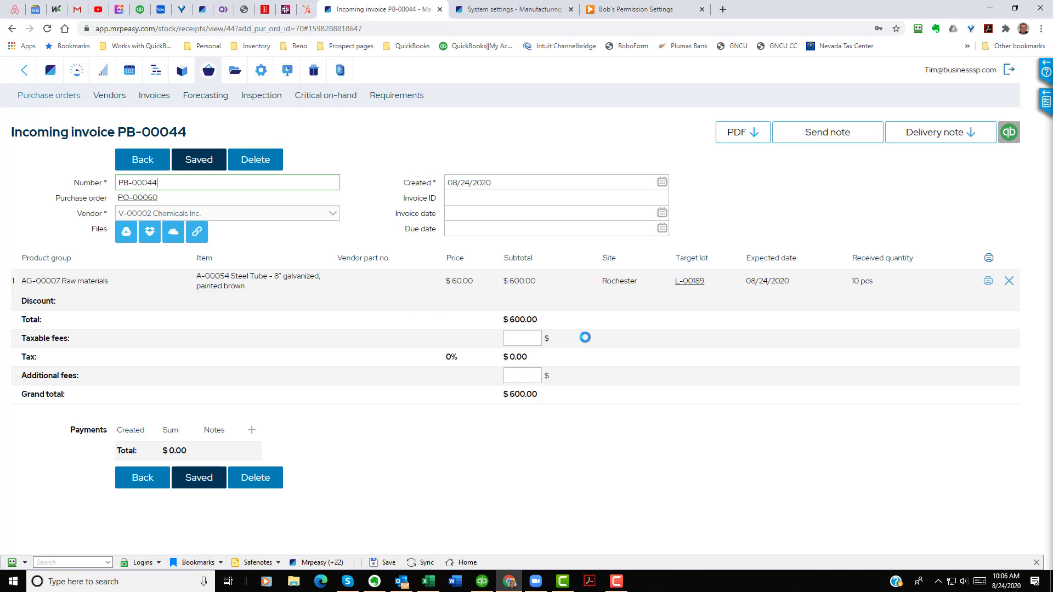
click(143, 480)
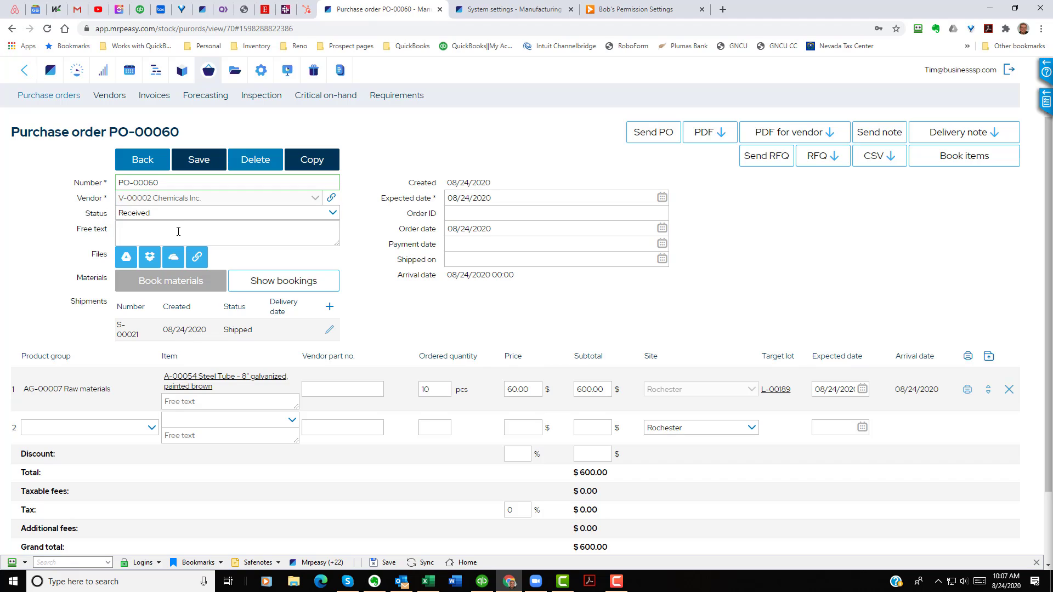
Step: Open item A-00055 Pipe Extention's routing and examine the painting operation's workstation group
click(182, 72)
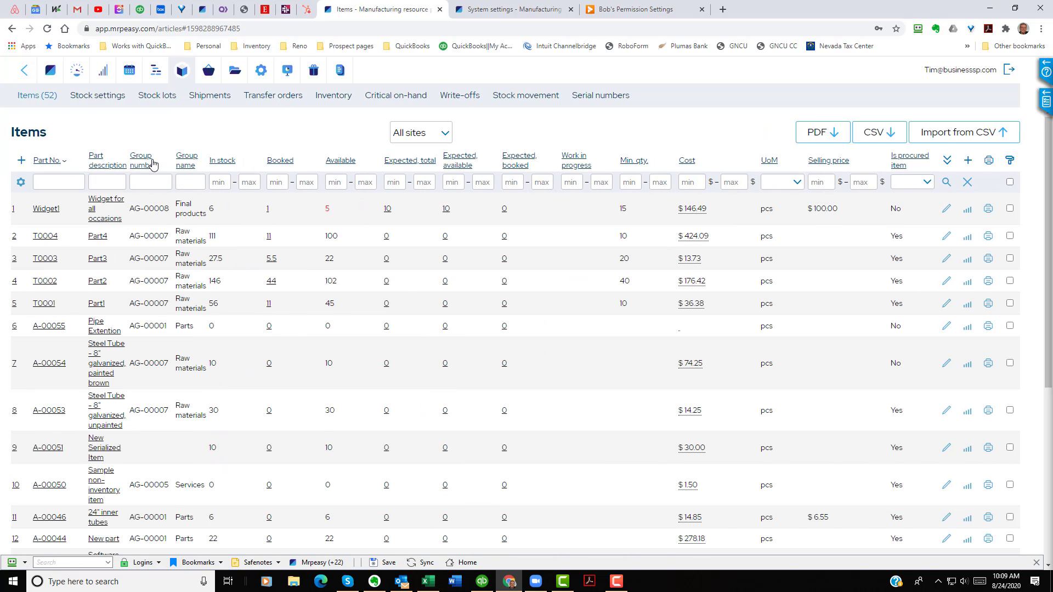
click(51, 326)
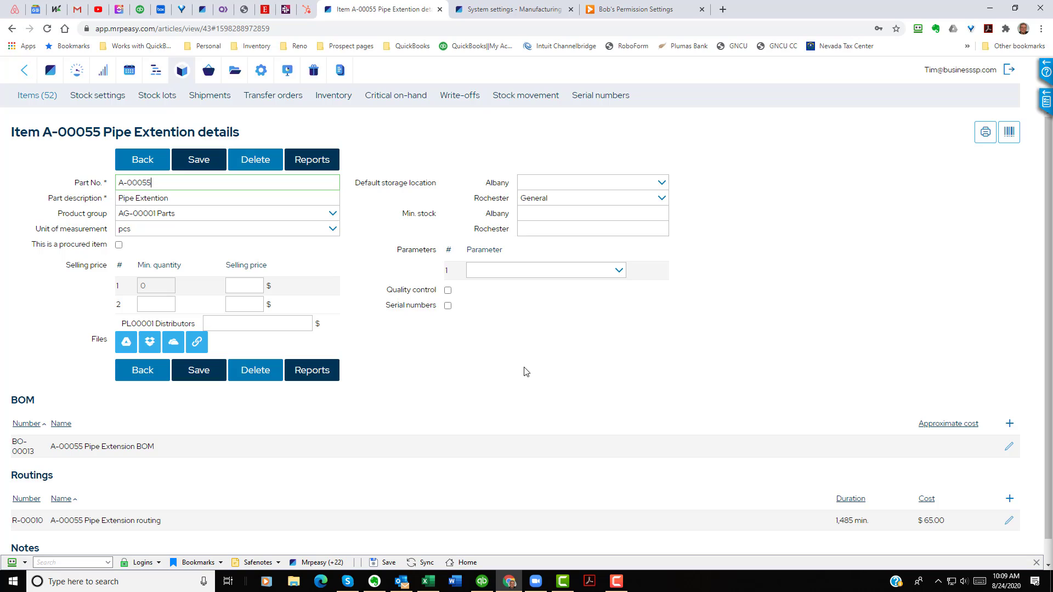
scroll(525, 372, down, 1)
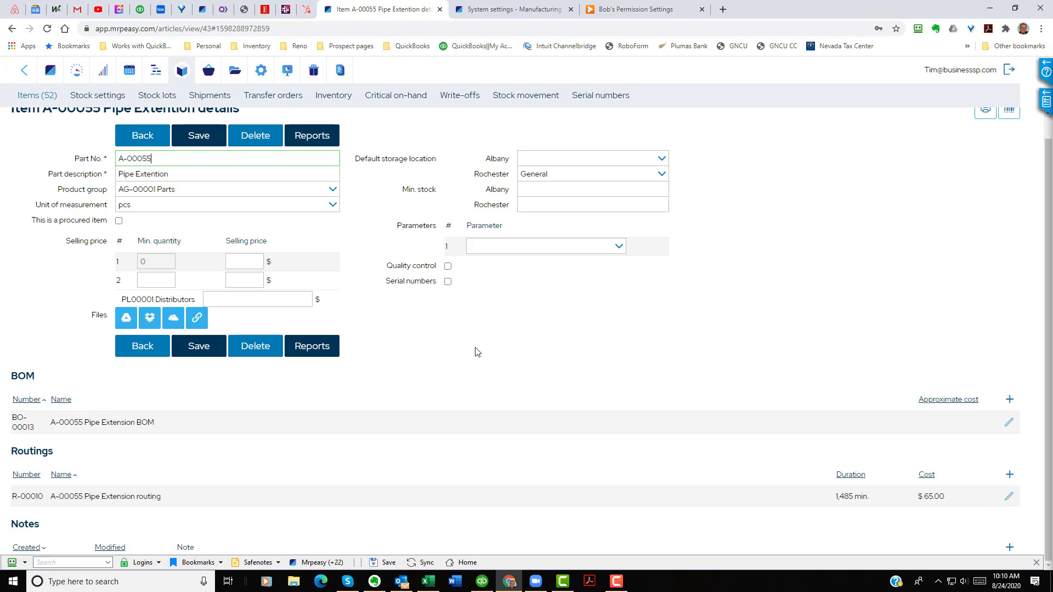
click(1008, 499)
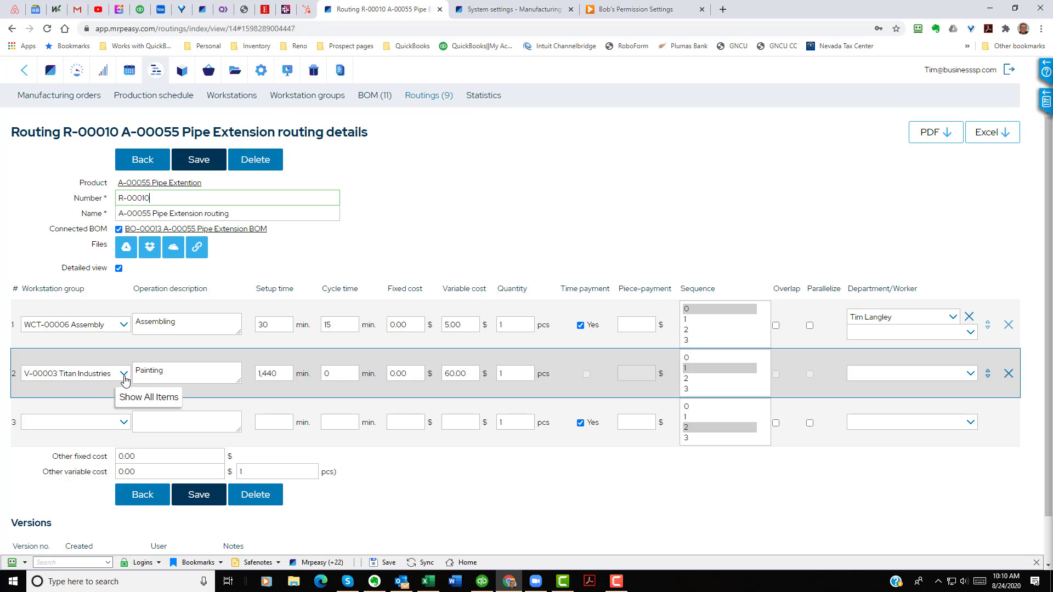
click(124, 375)
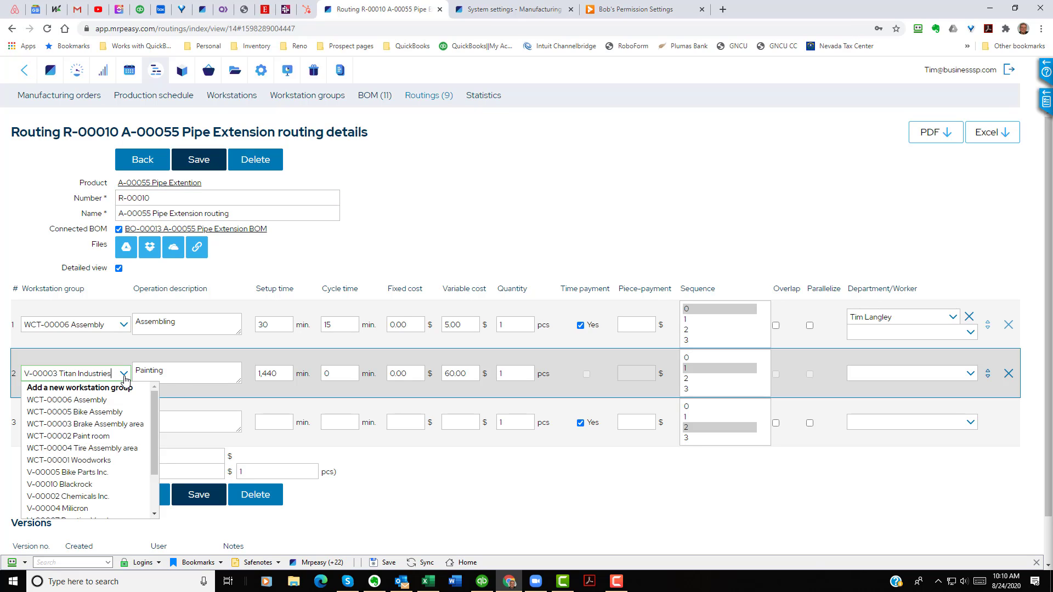
click(124, 376)
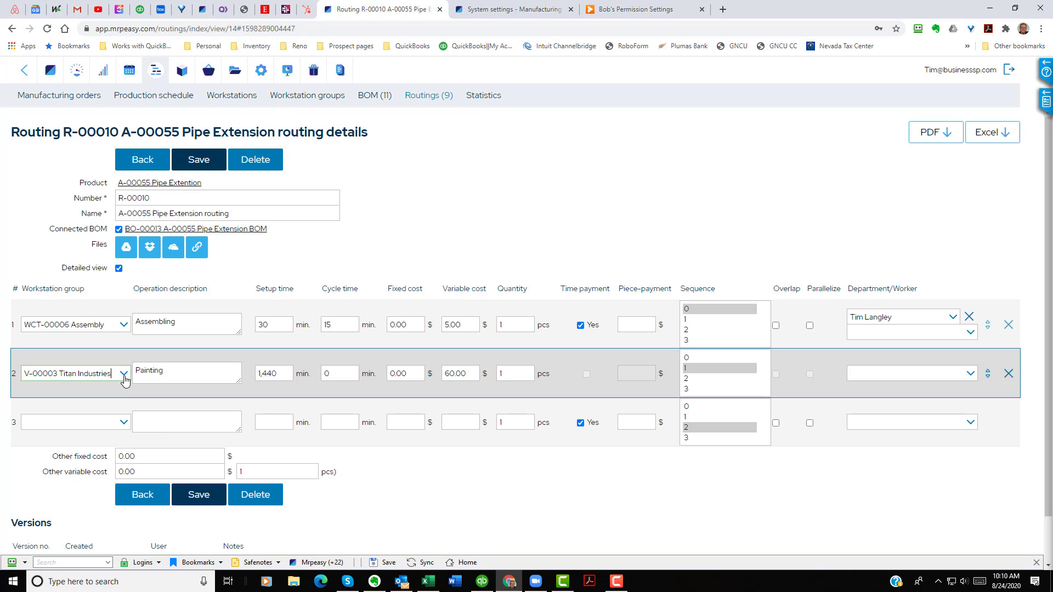
click(138, 163)
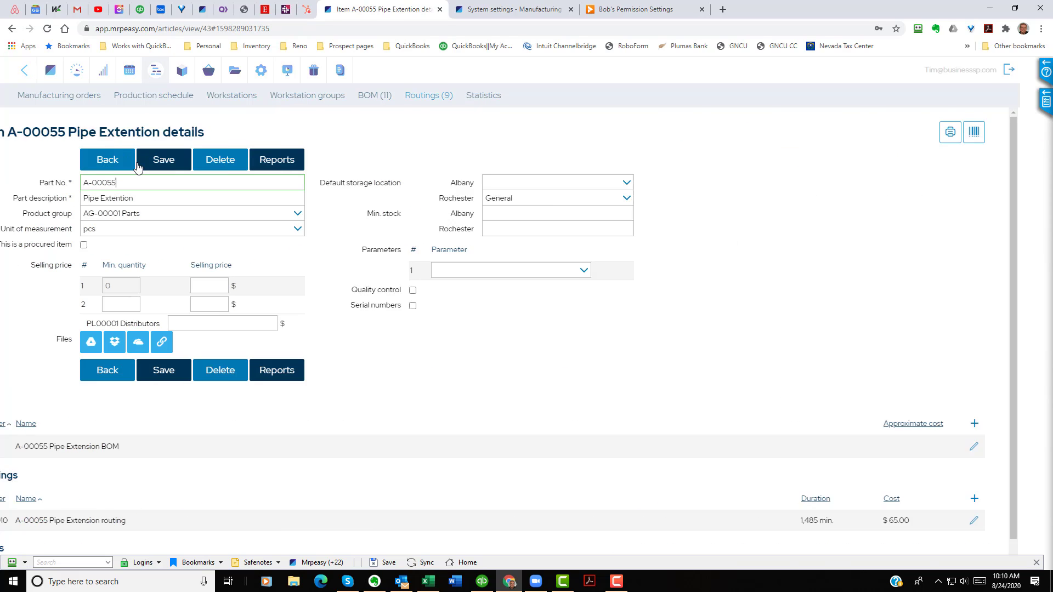
click(138, 164)
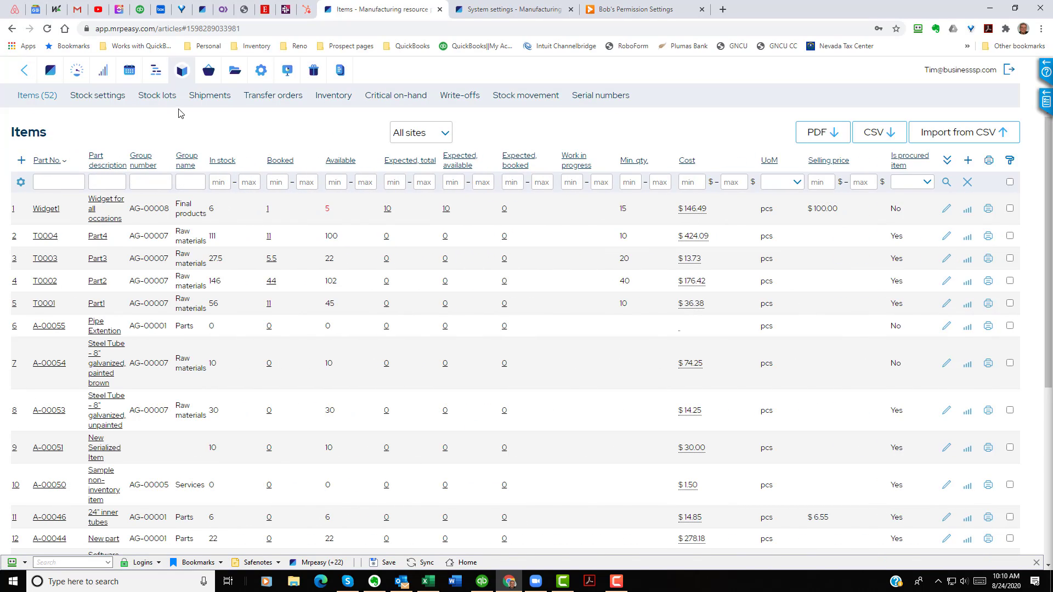
Step: Create a manufacturing order for A-00055 Pipe Extention, quantity 2, due 08/24/2020, and save it
click(156, 71)
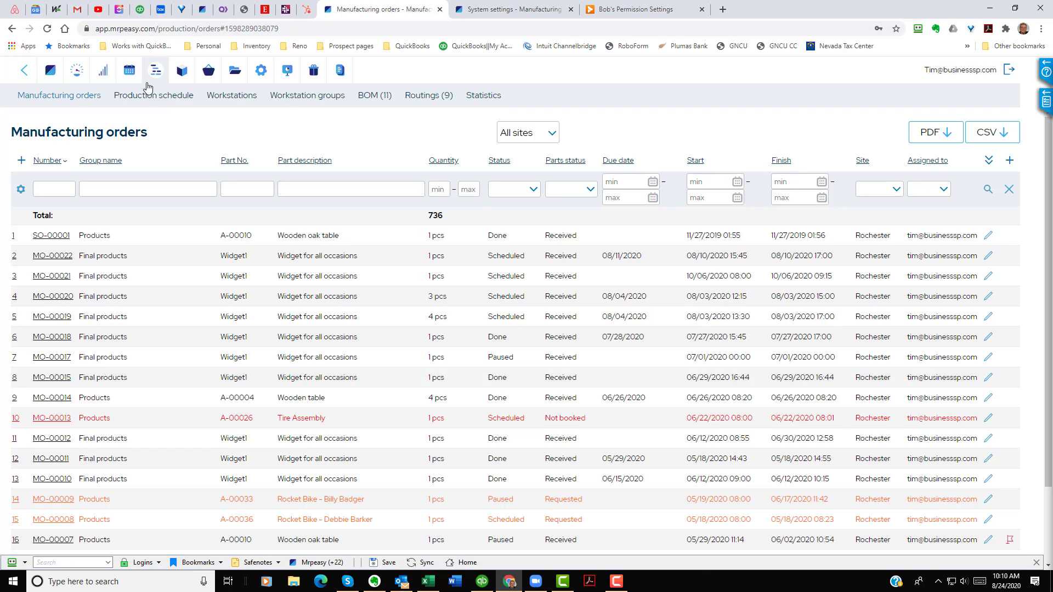
click(22, 160)
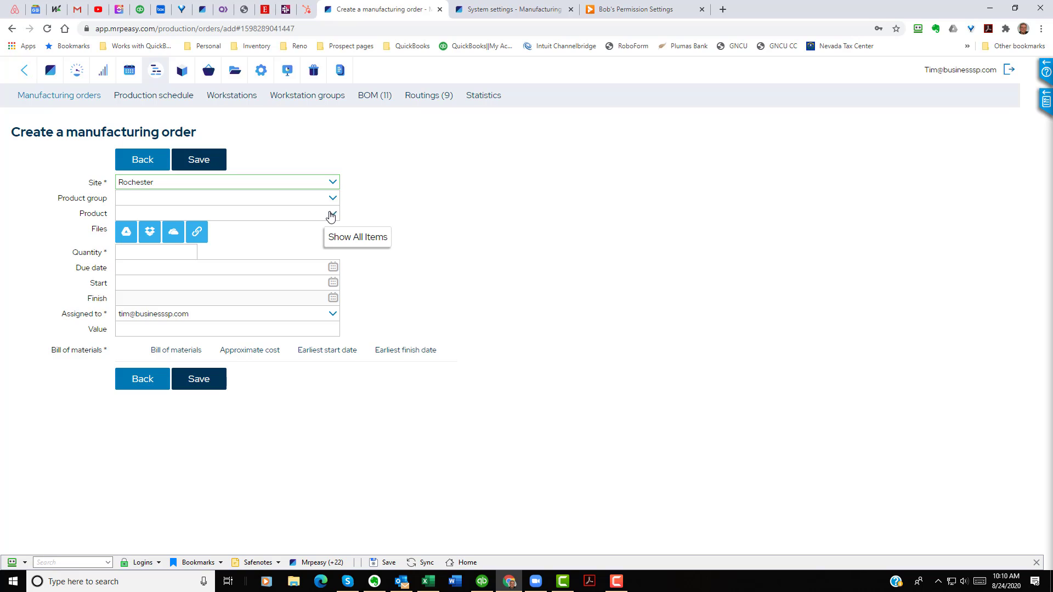
click(312, 214)
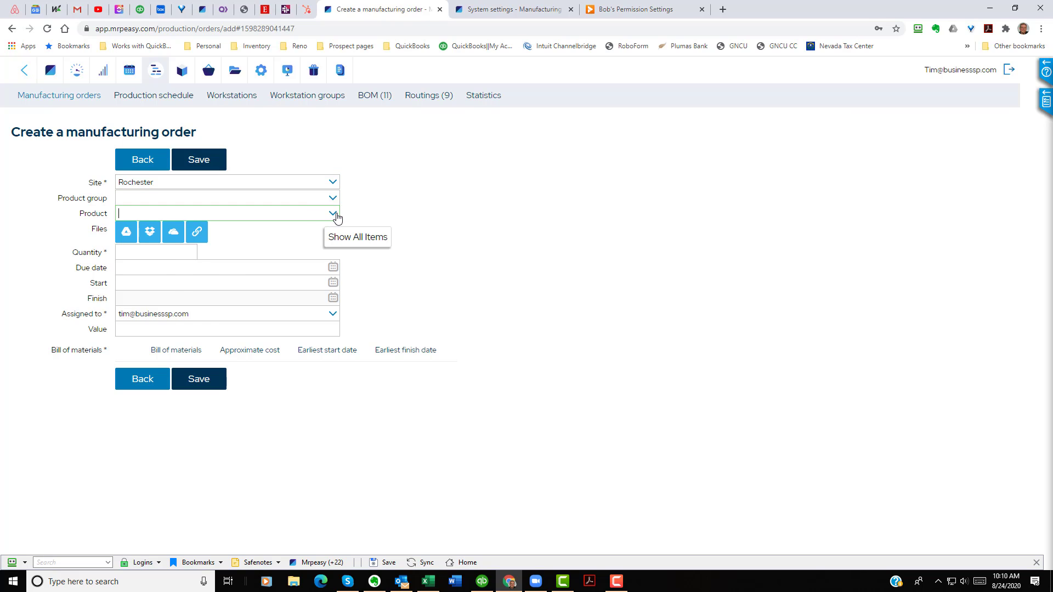
click(333, 213)
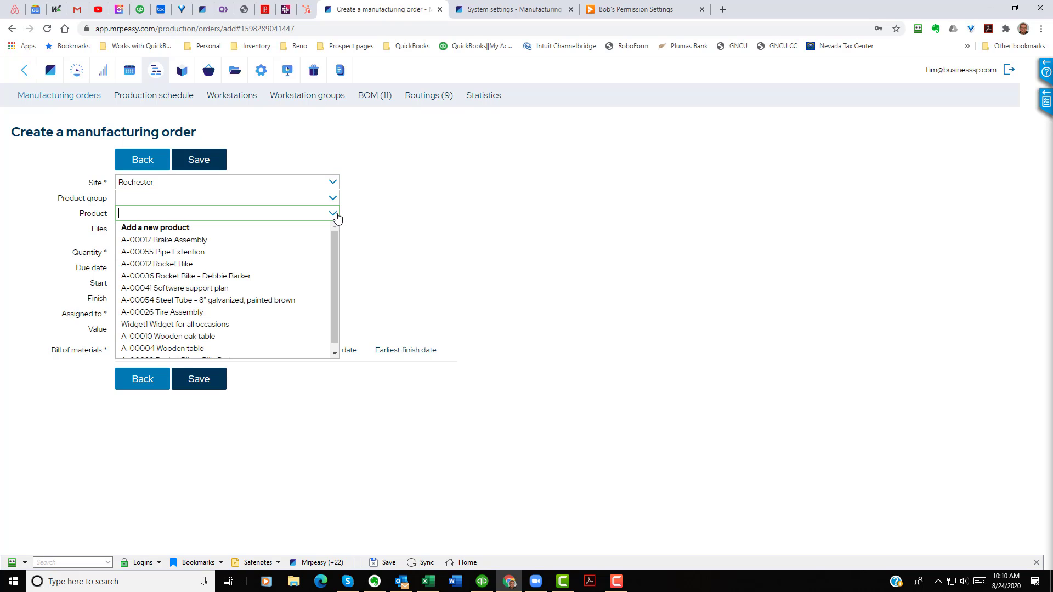
click(282, 251)
click(155, 252)
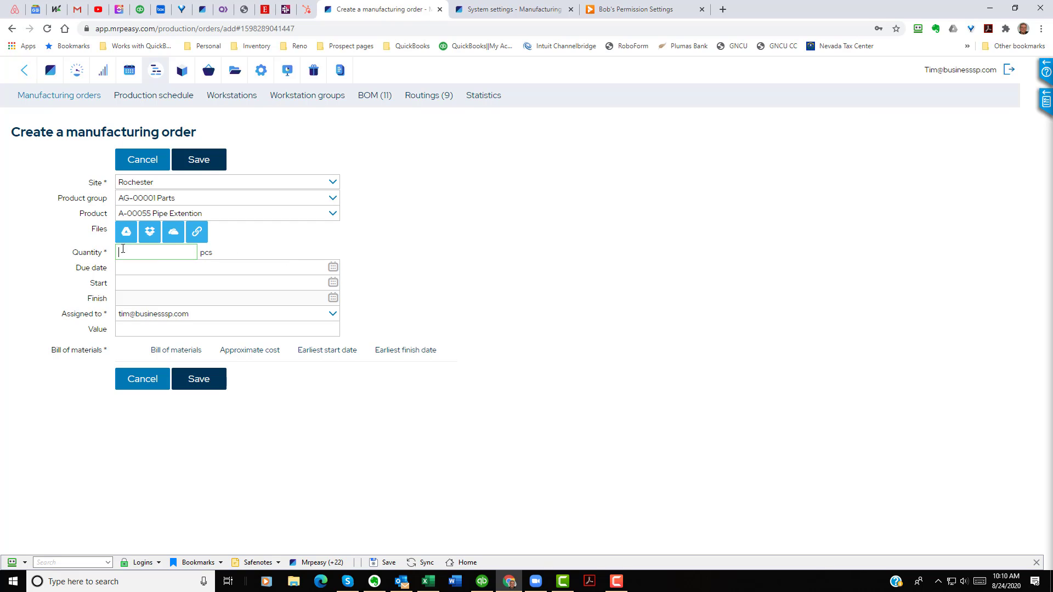
text(2)
key(Tab)
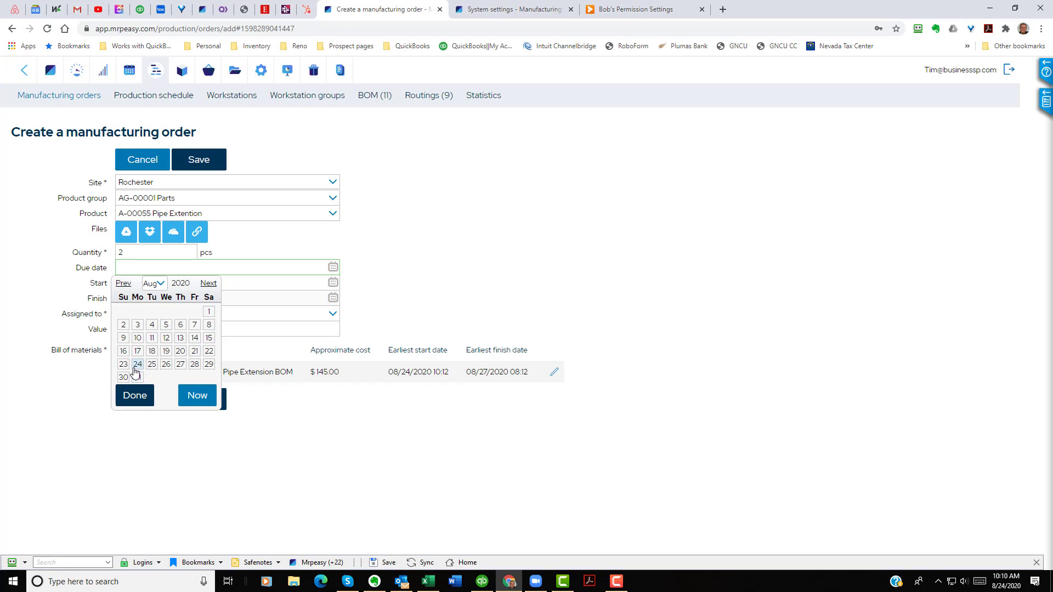
click(138, 364)
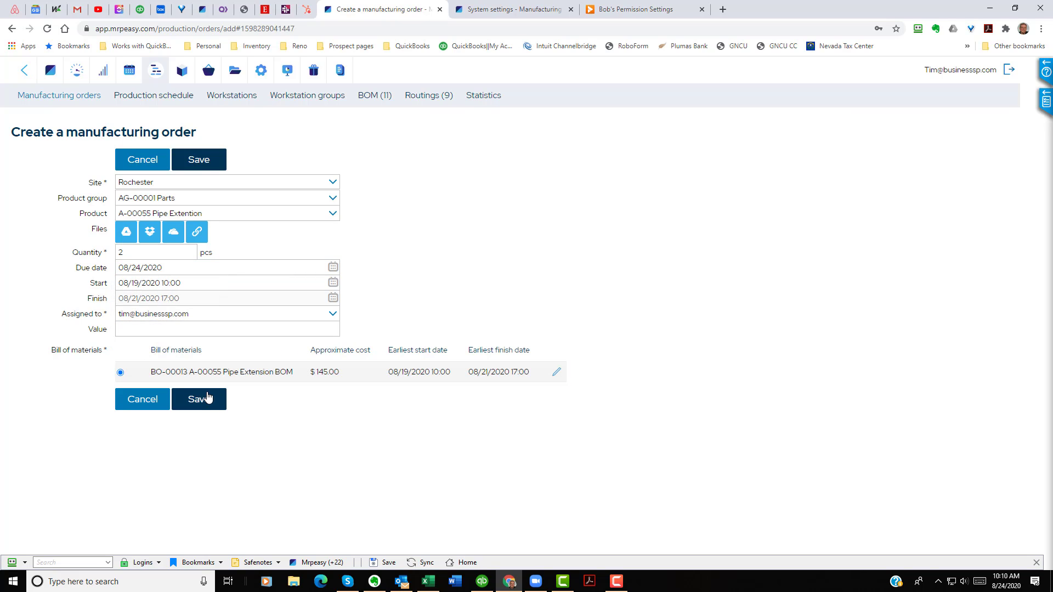
click(204, 405)
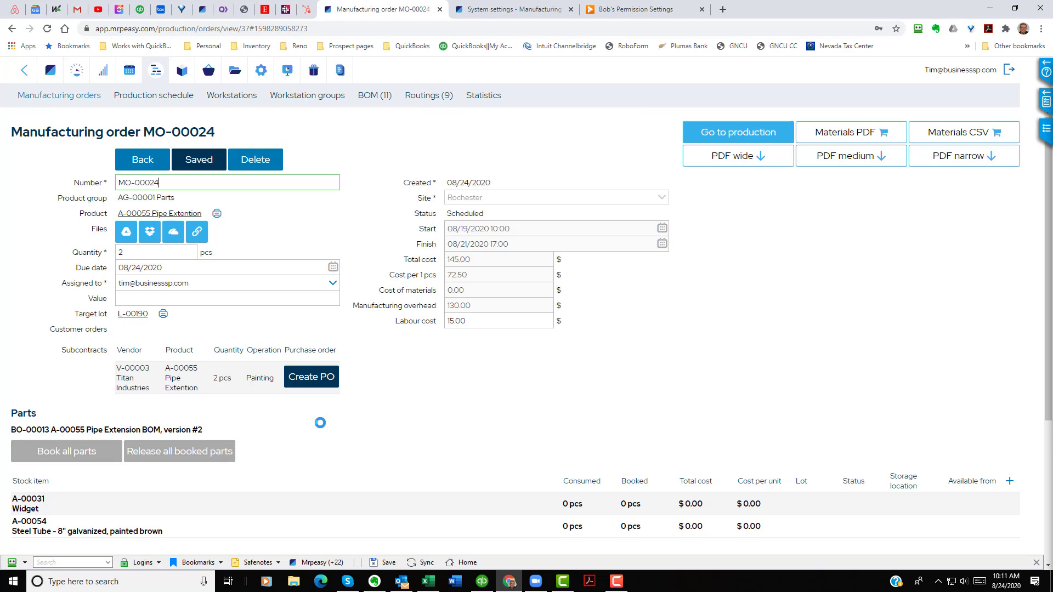
Step: Create a purchase order for MO-00024's painting subcontract to Titan Industries with order date 08/24/2020 and save it
click(328, 378)
scroll(492, 386, down, 4)
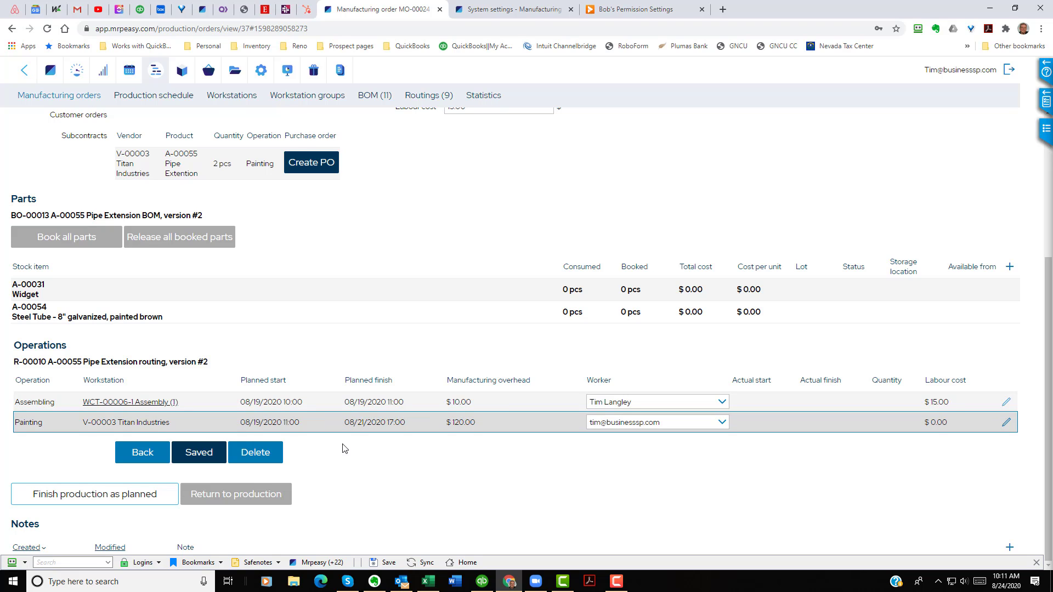
scroll(525, 501, up, 4)
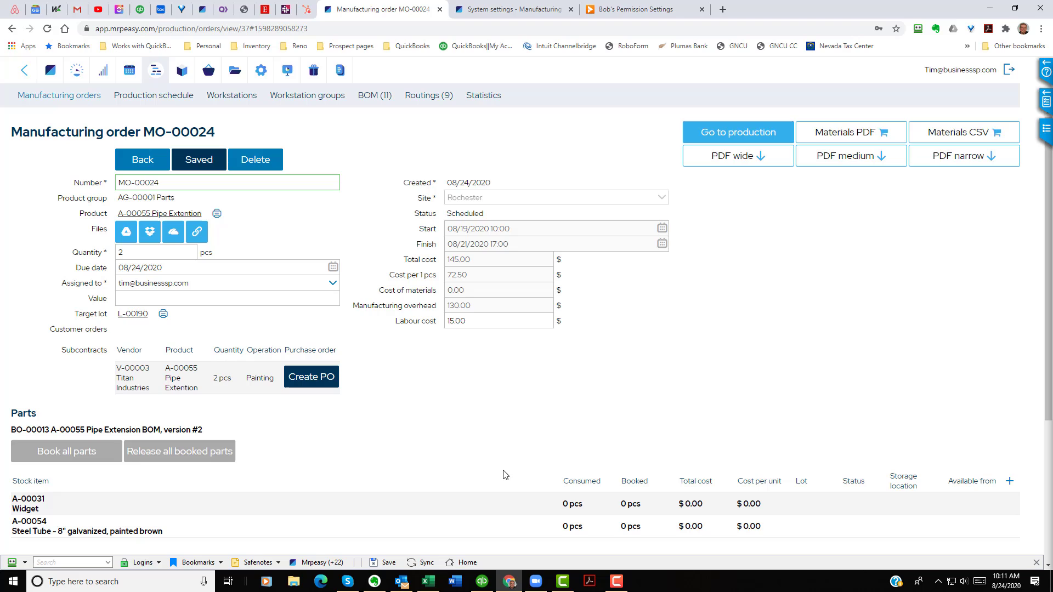
click(326, 378)
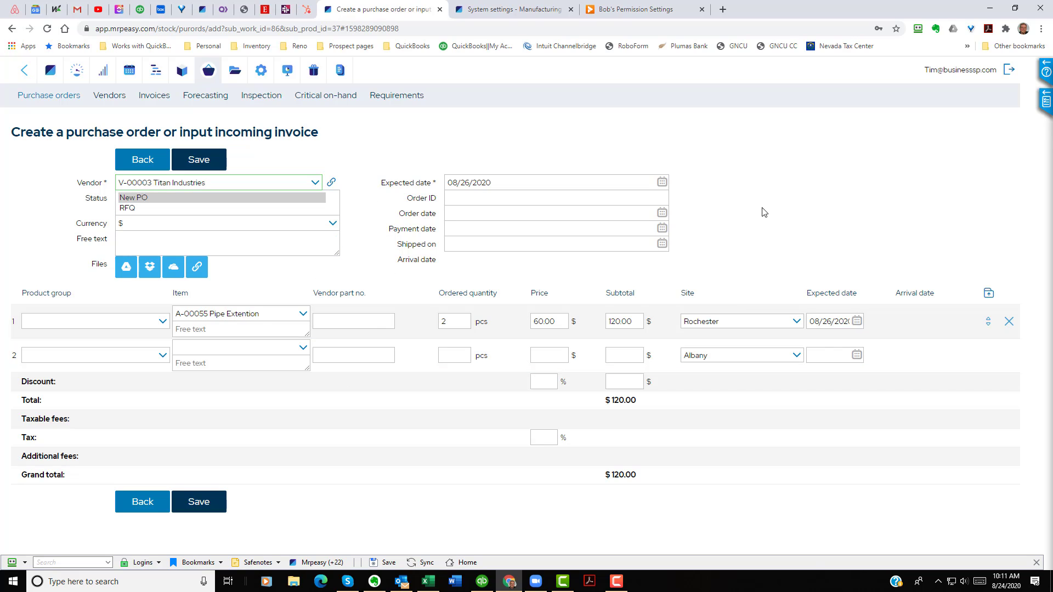
click(662, 213)
click(662, 212)
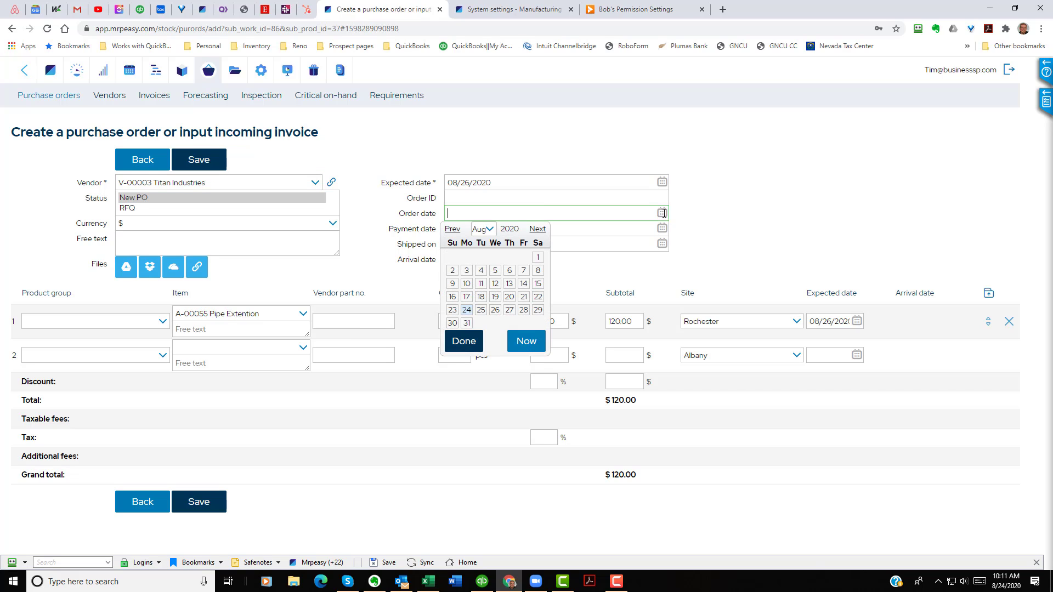
click(467, 310)
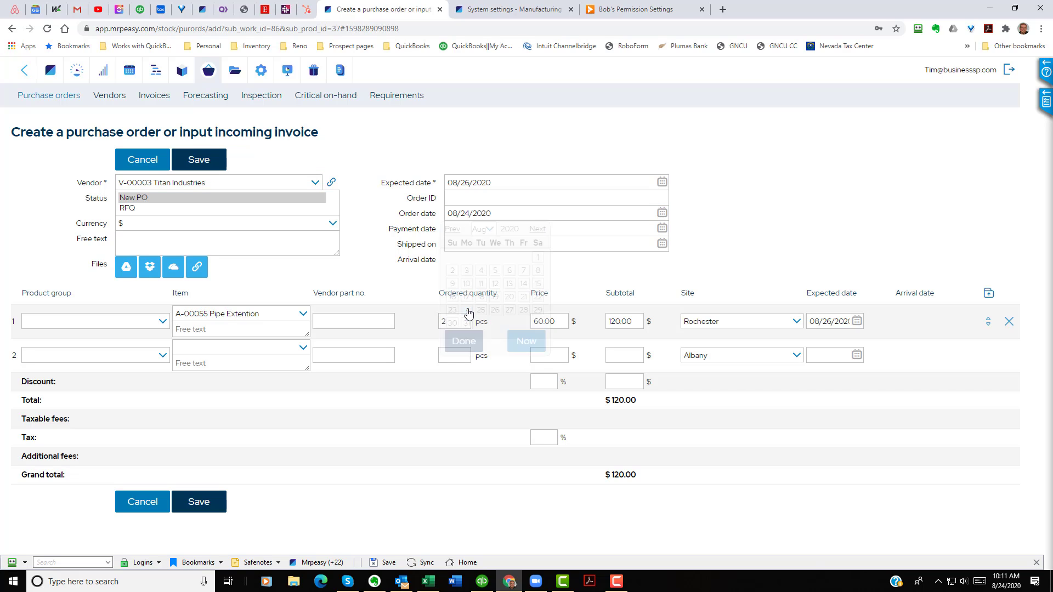
click(200, 161)
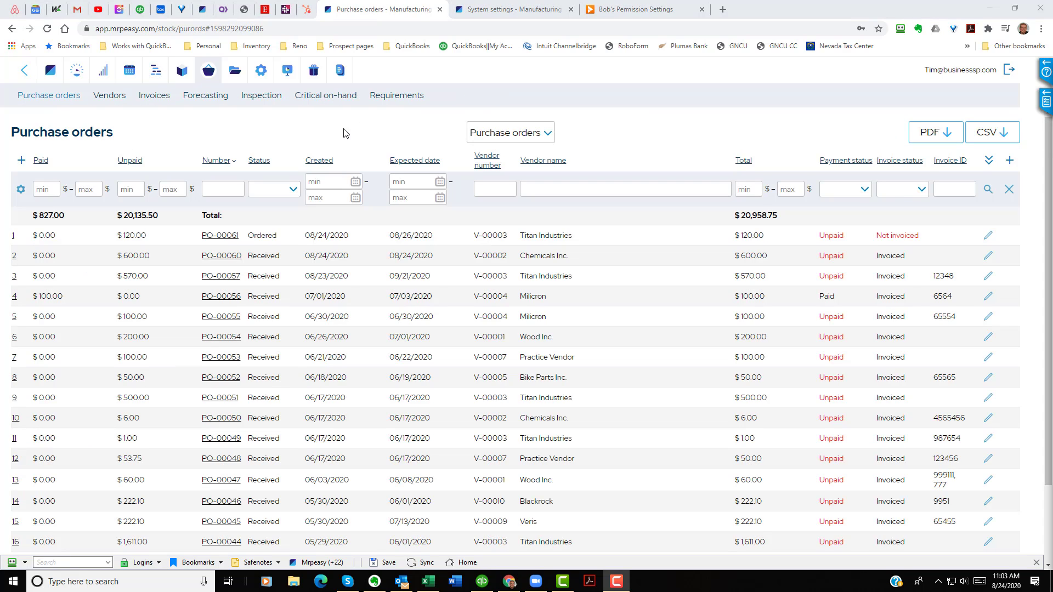
Step: Open purchase order PO-00061 and create an incoming invoice for it, saving without a vendor invoice ID
click(222, 237)
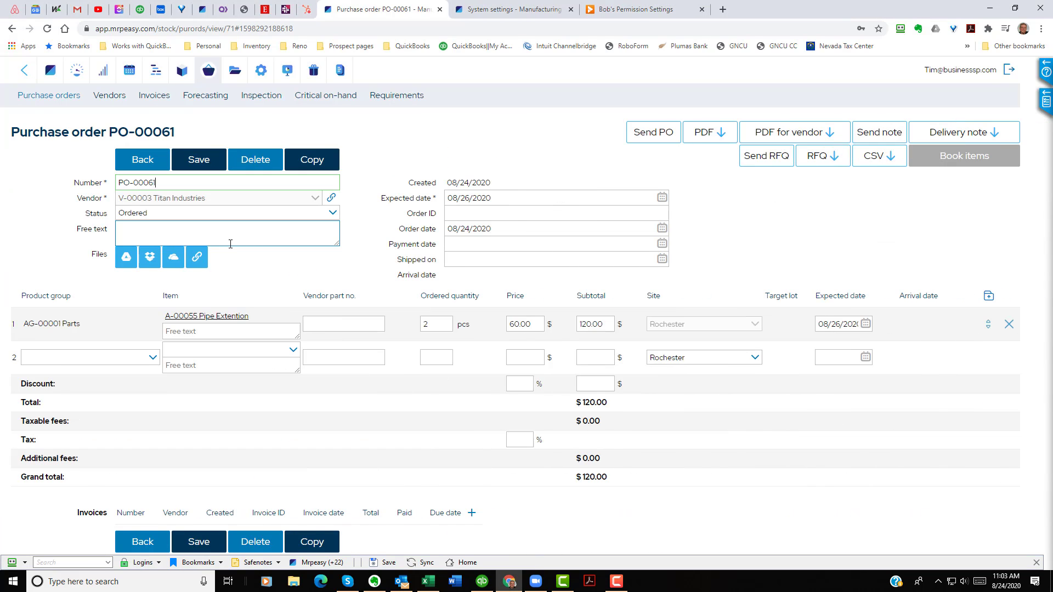
click(472, 514)
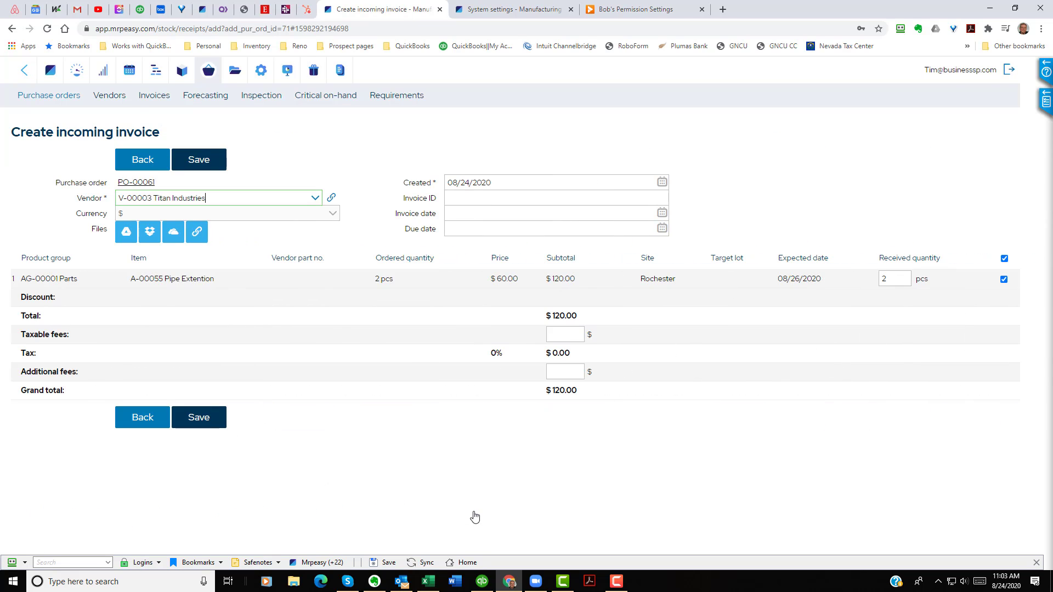
click(209, 163)
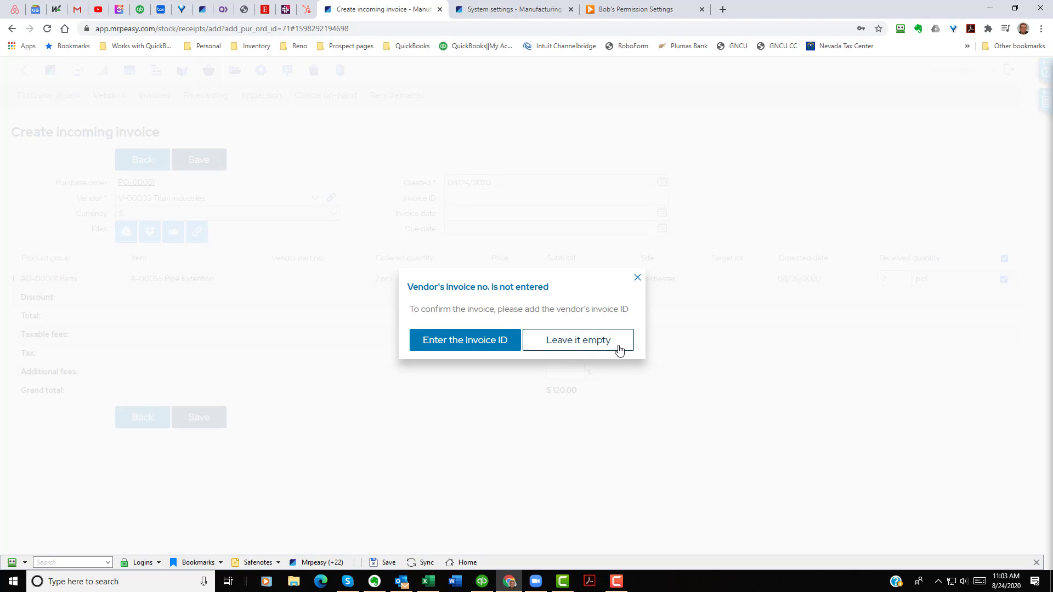
click(619, 350)
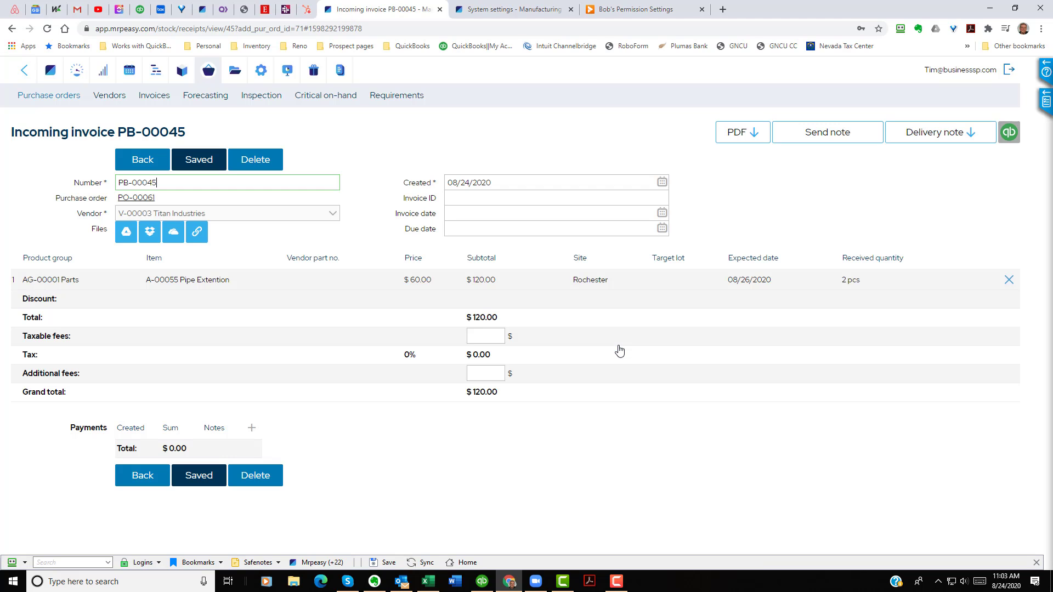
click(140, 160)
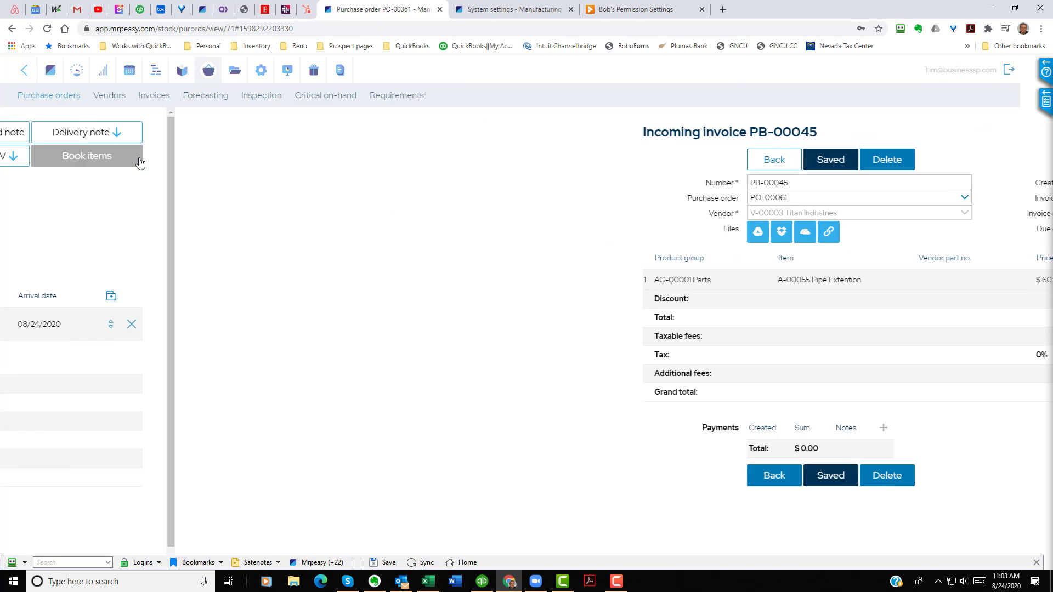
Step: Open routing R-00010 for A-00055 Pipe Extension, check the painting operation's 1,440 min setup time, and save the routing
key(End)
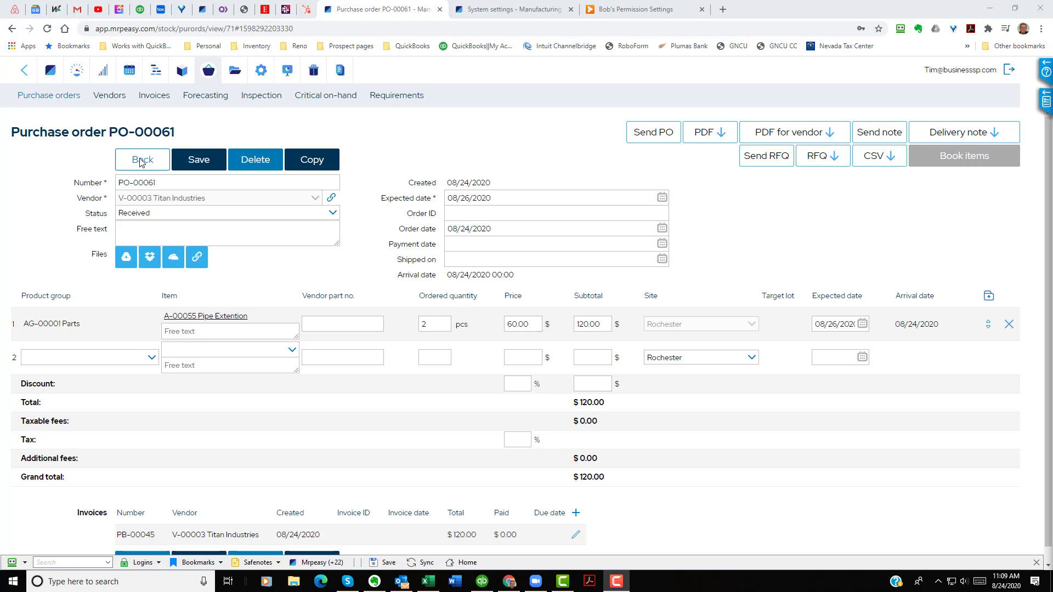
click(142, 161)
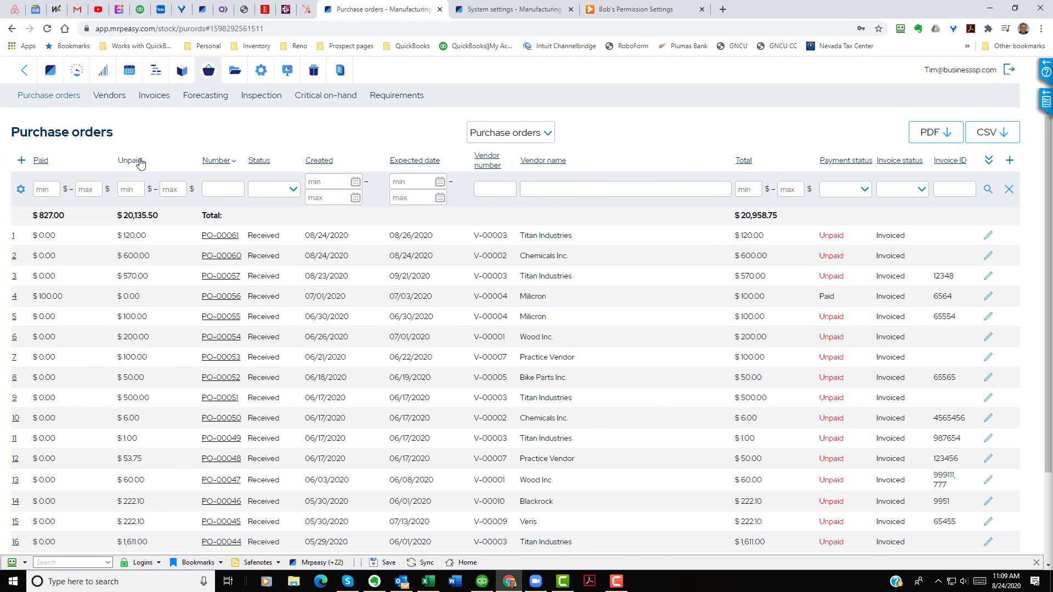
click(157, 71)
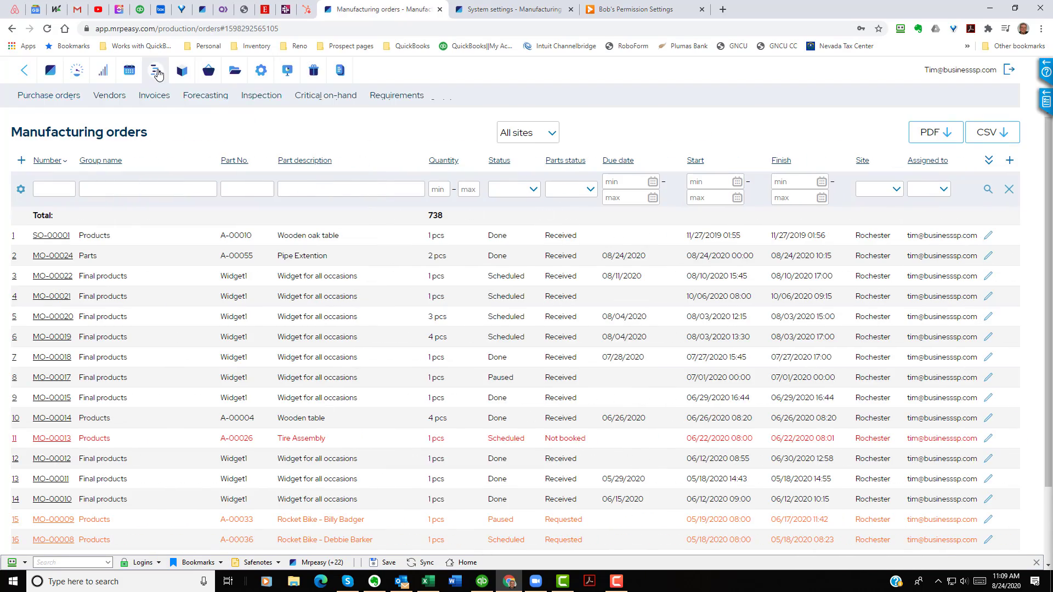
click(438, 96)
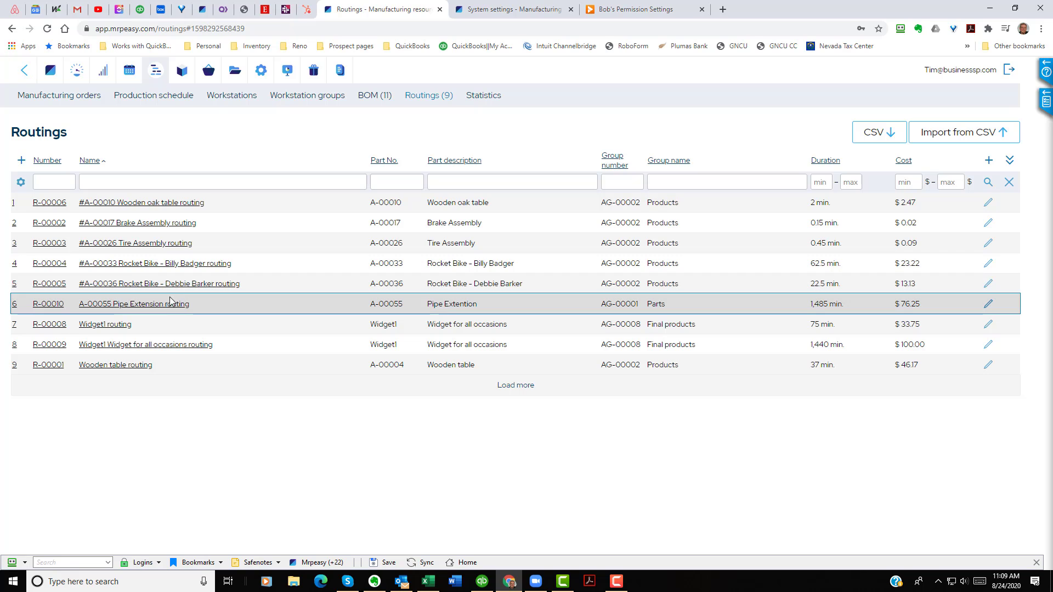
click(153, 309)
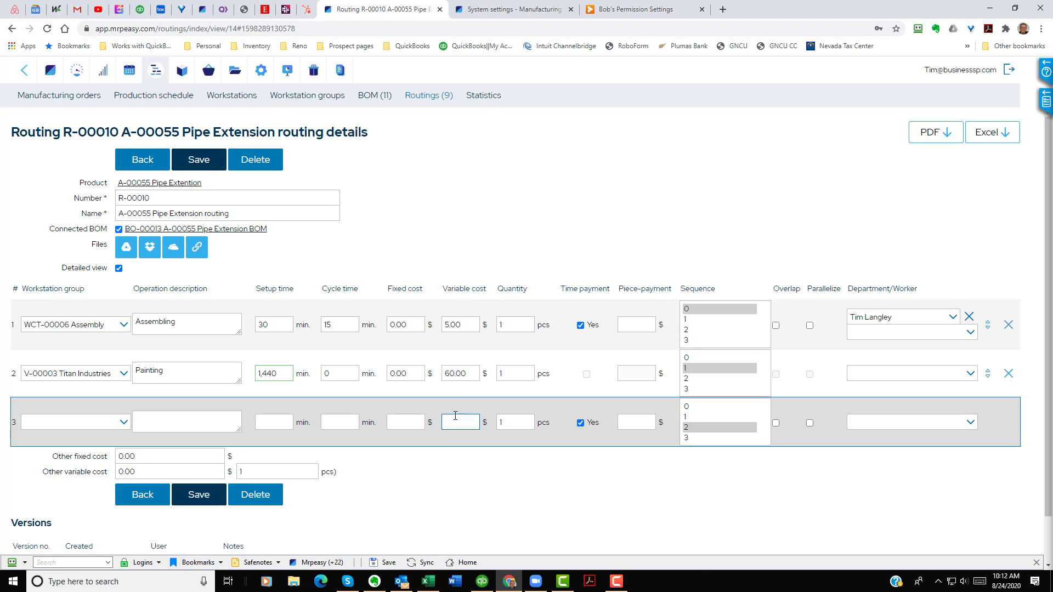
click(473, 374)
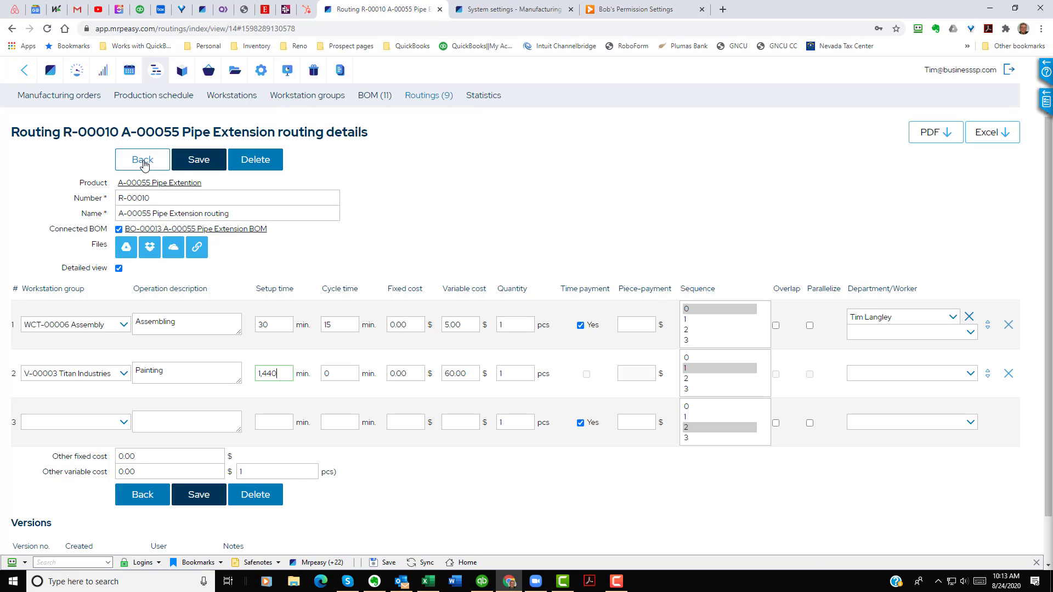
click(200, 160)
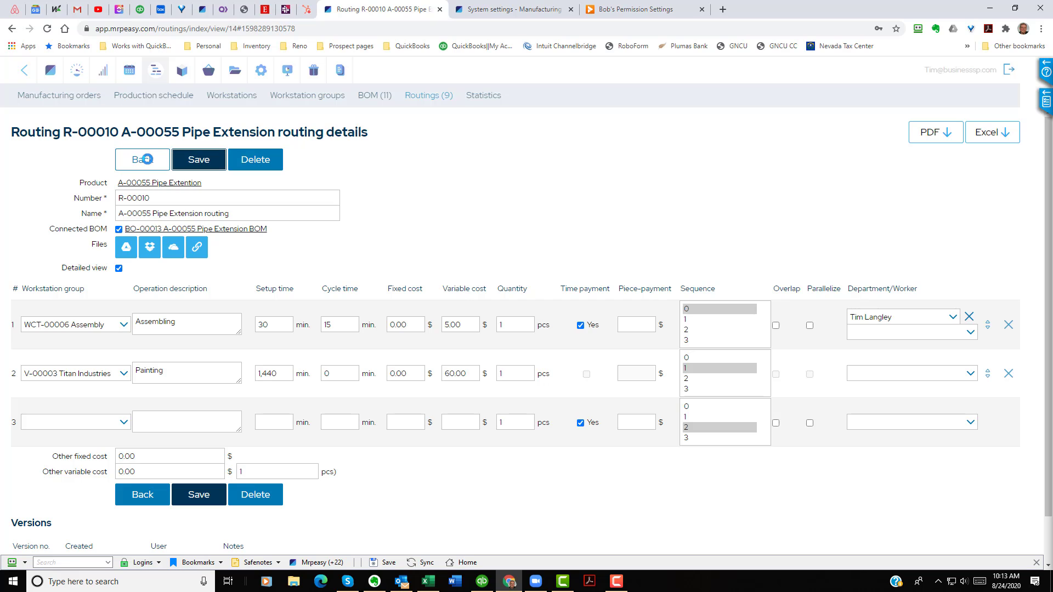
key(Return)
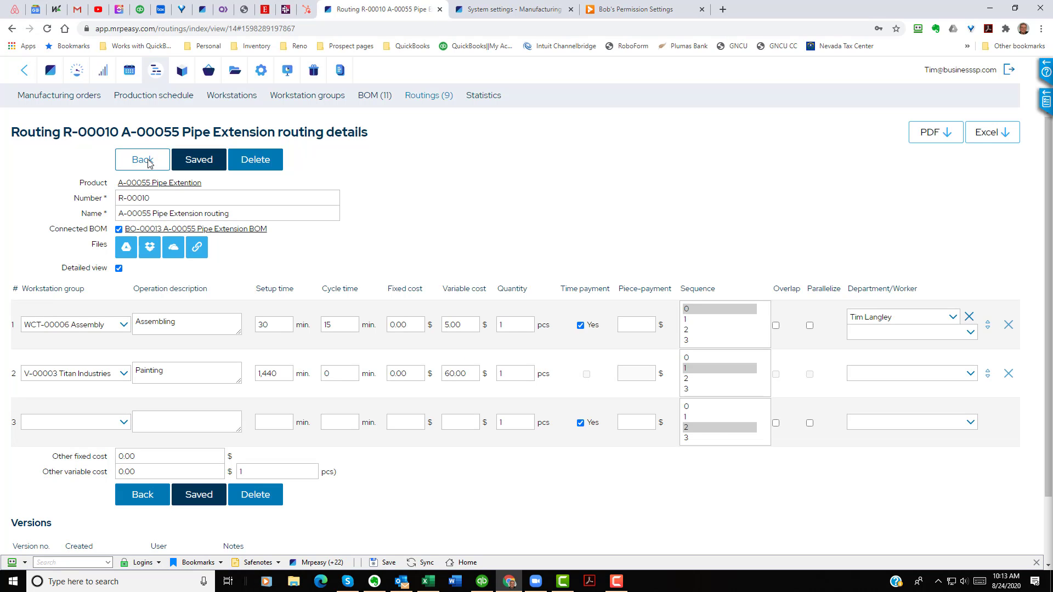
Step: Return to MO-00024, go to production, then start the Assembling operation and finish it with 2 pcs made
click(147, 162)
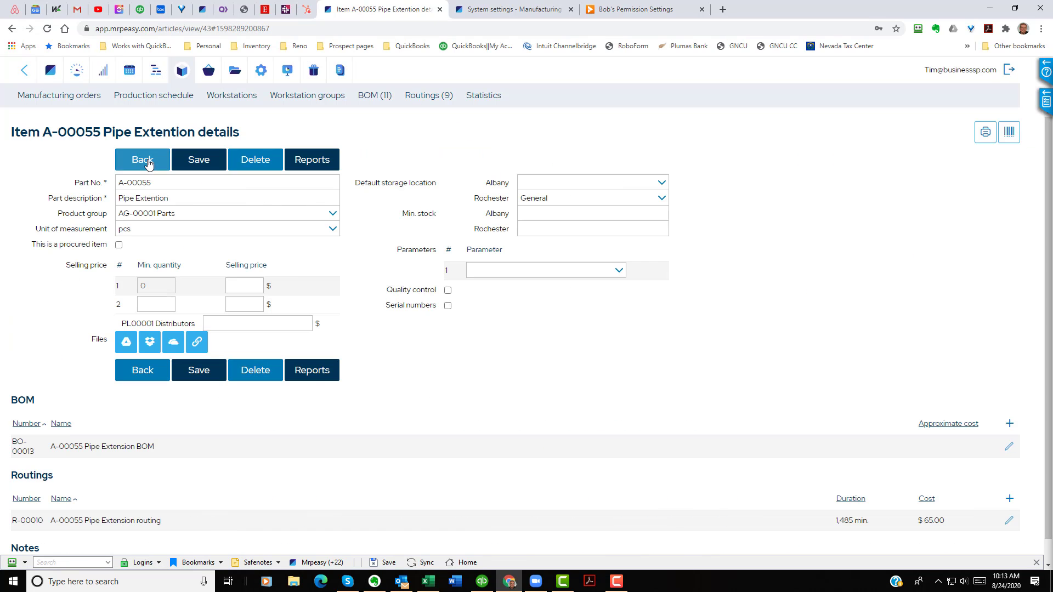
click(148, 161)
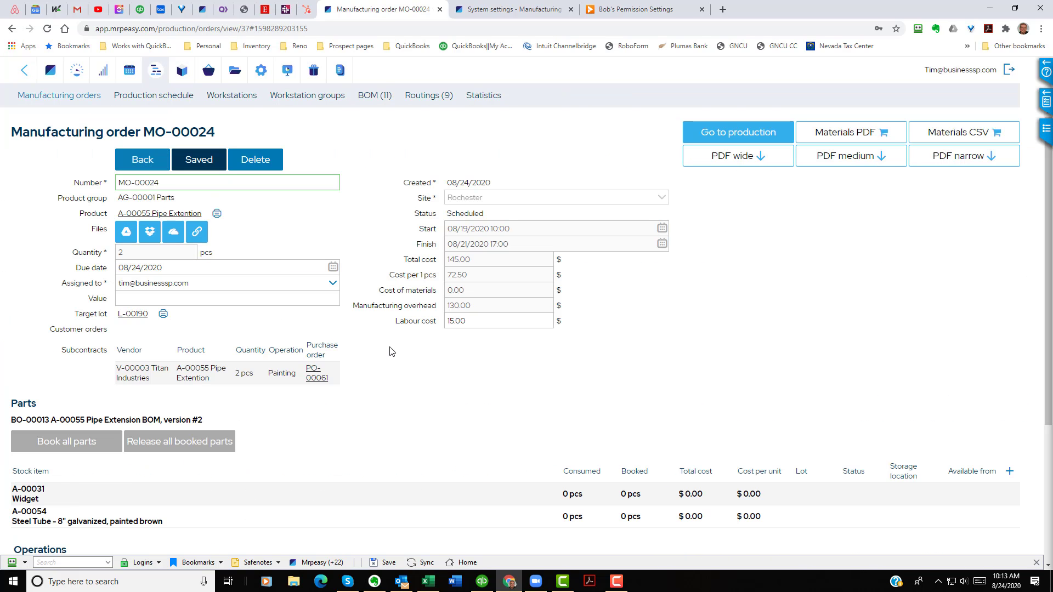
scroll(458, 408, down, 4)
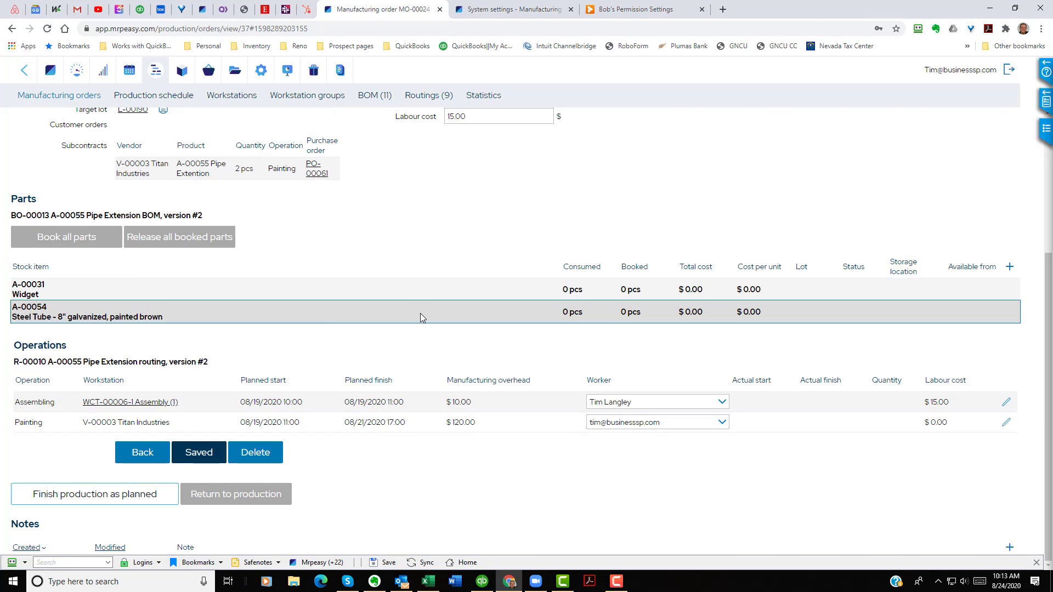
scroll(502, 277, up, 4)
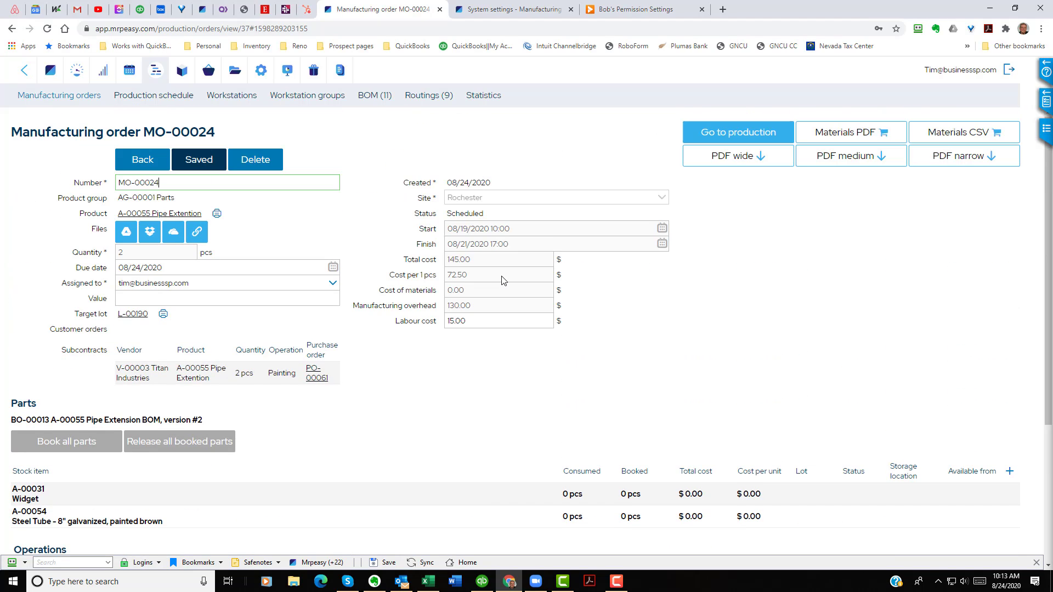
click(761, 138)
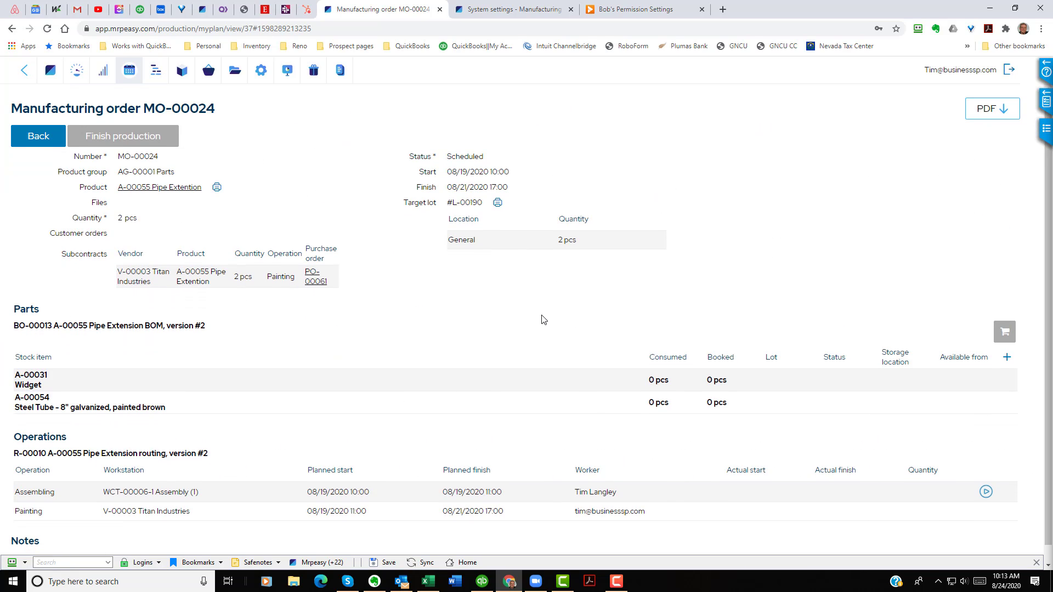
scroll(543, 320, down, 1)
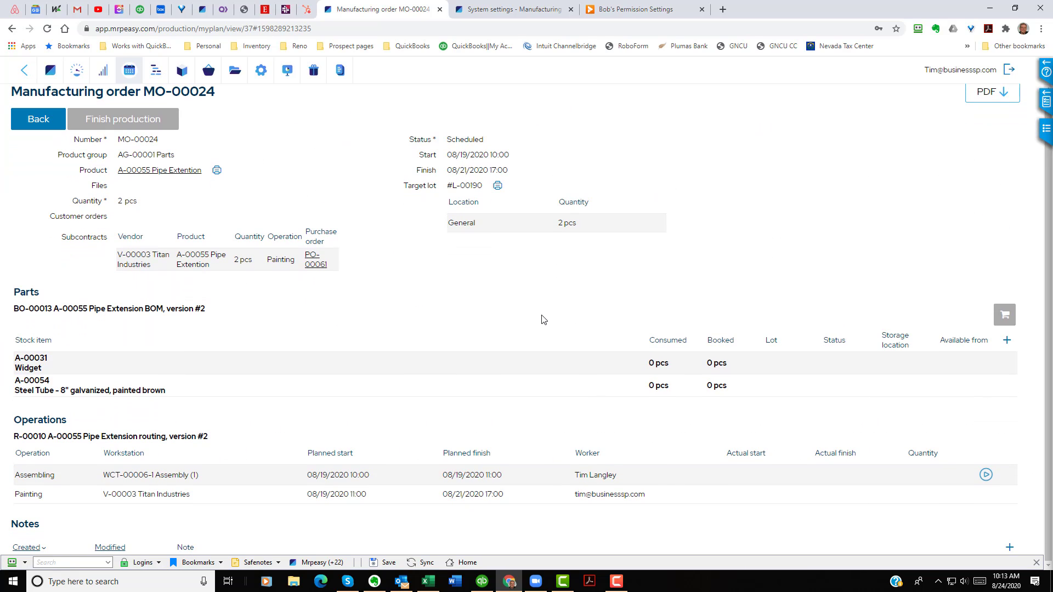
click(985, 475)
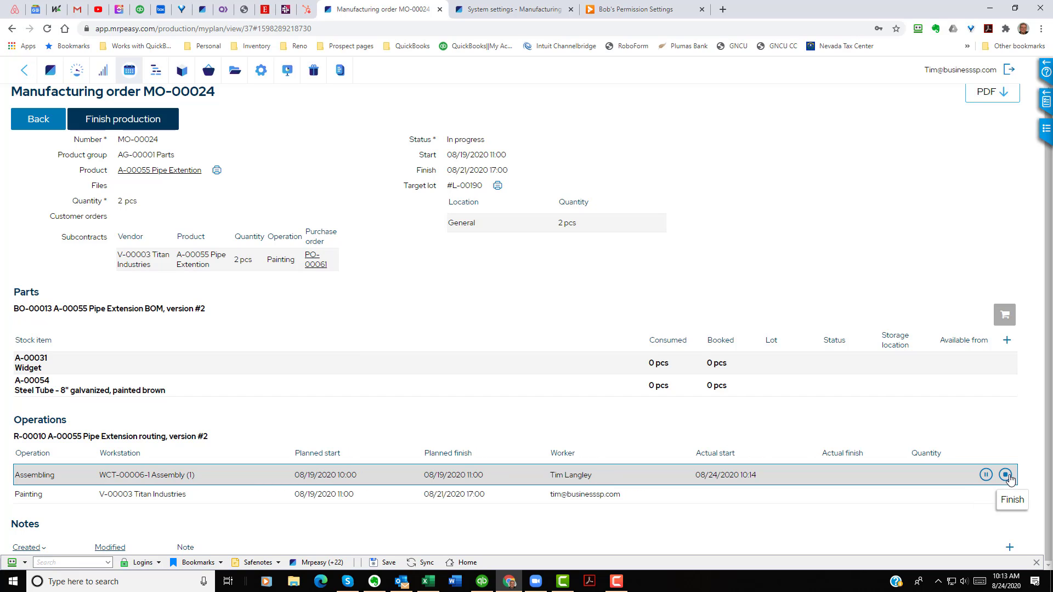
click(1008, 477)
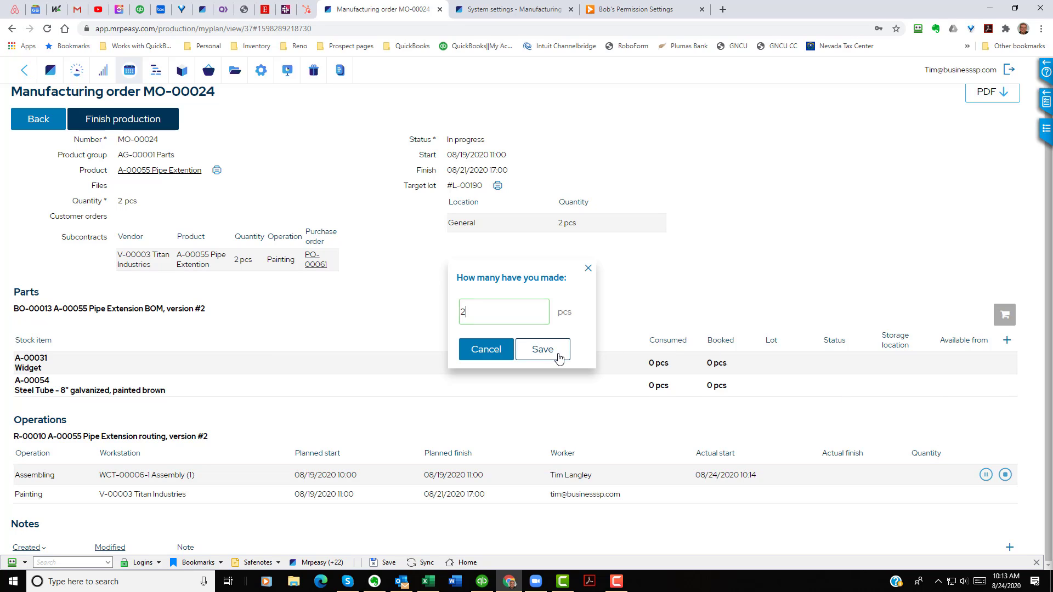
click(541, 350)
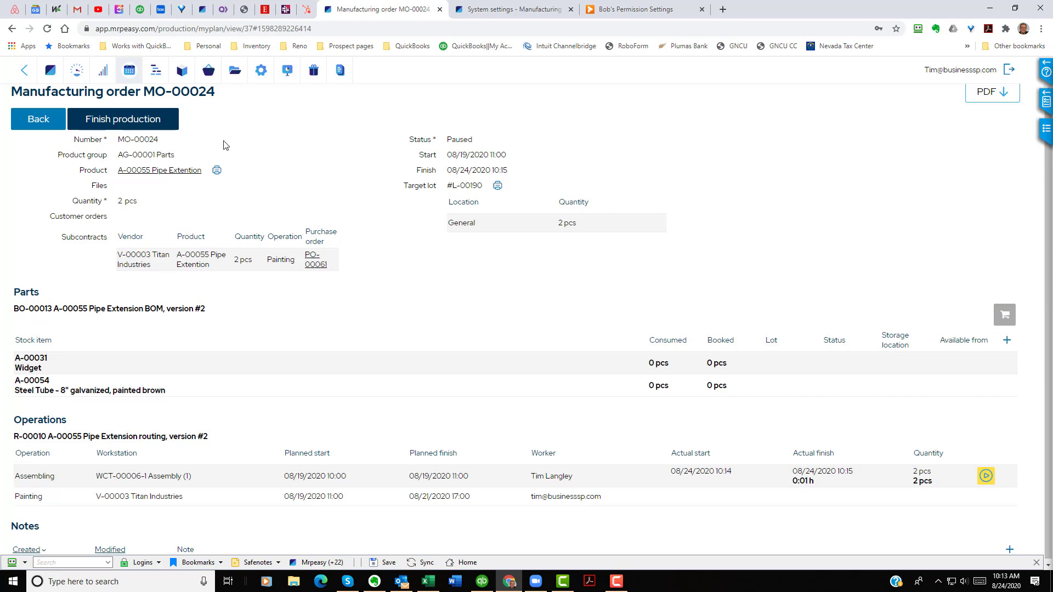
Step: Finish production of MO-00024, save the manufacturing order, and open the stock items list
click(135, 122)
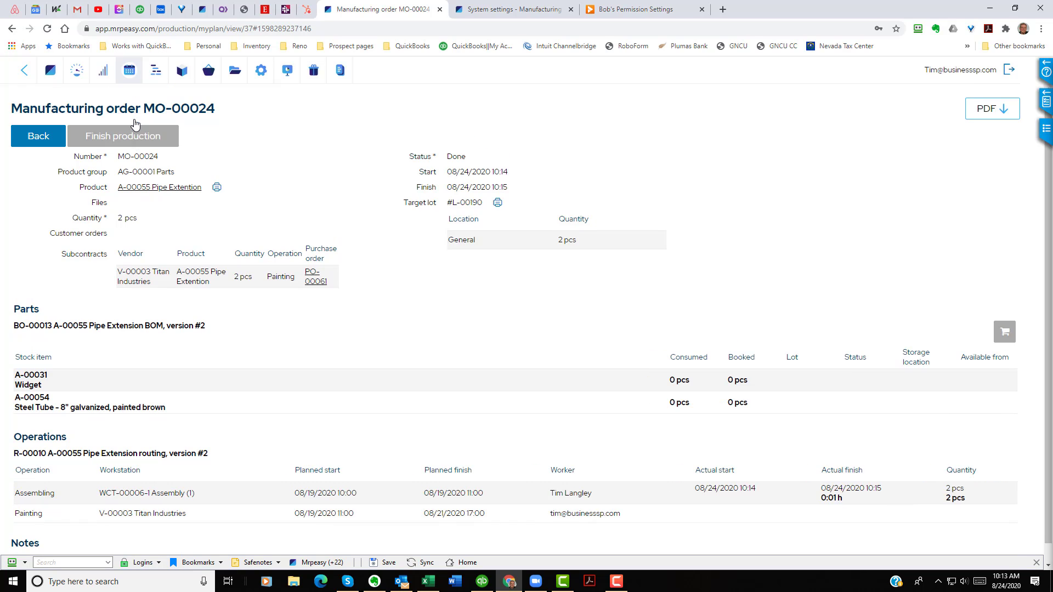
click(41, 136)
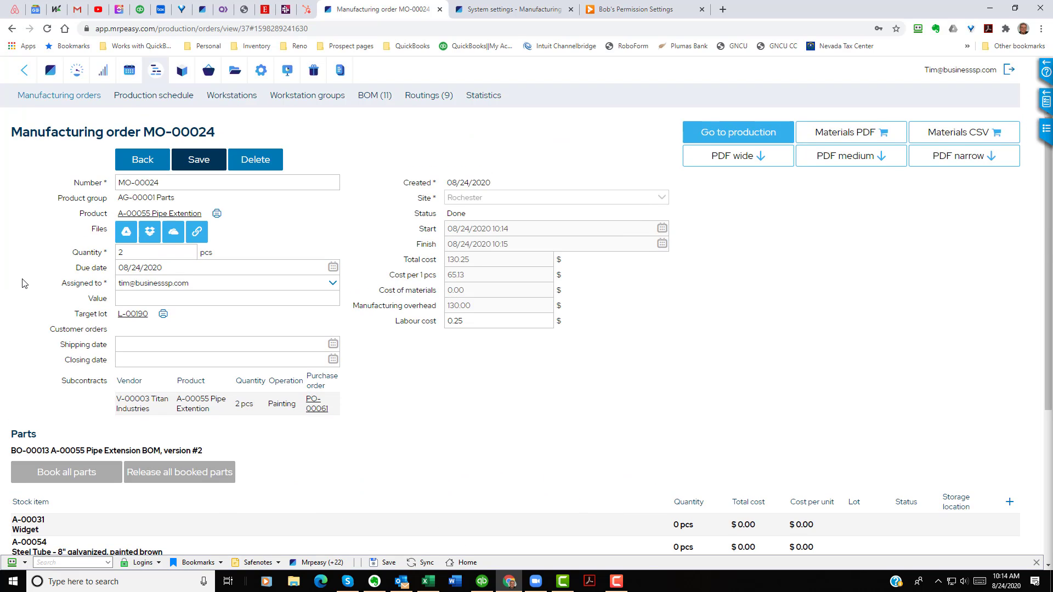
scroll(22, 283, down, 4)
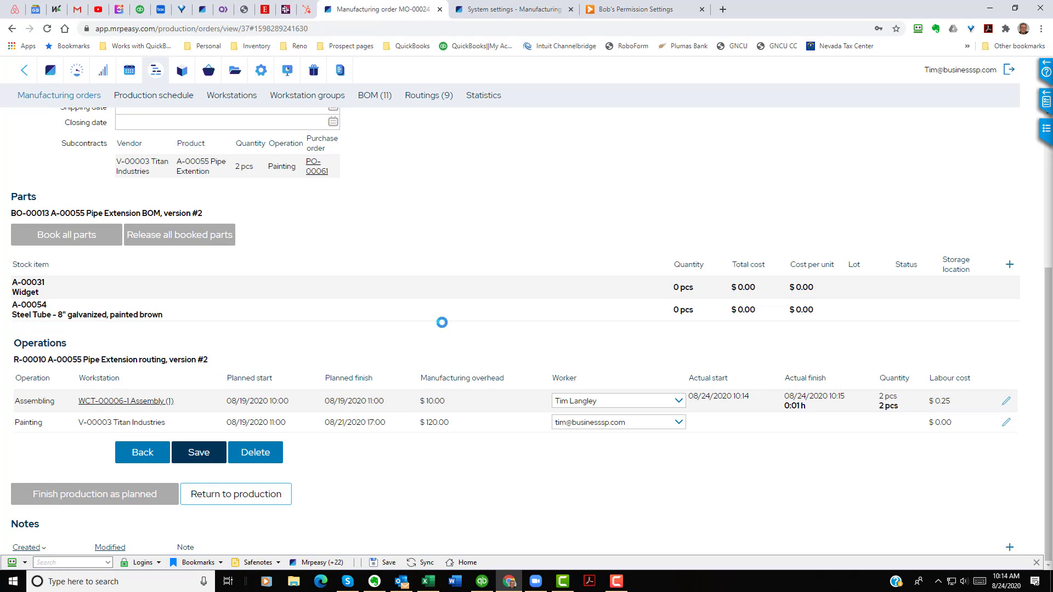
click(184, 453)
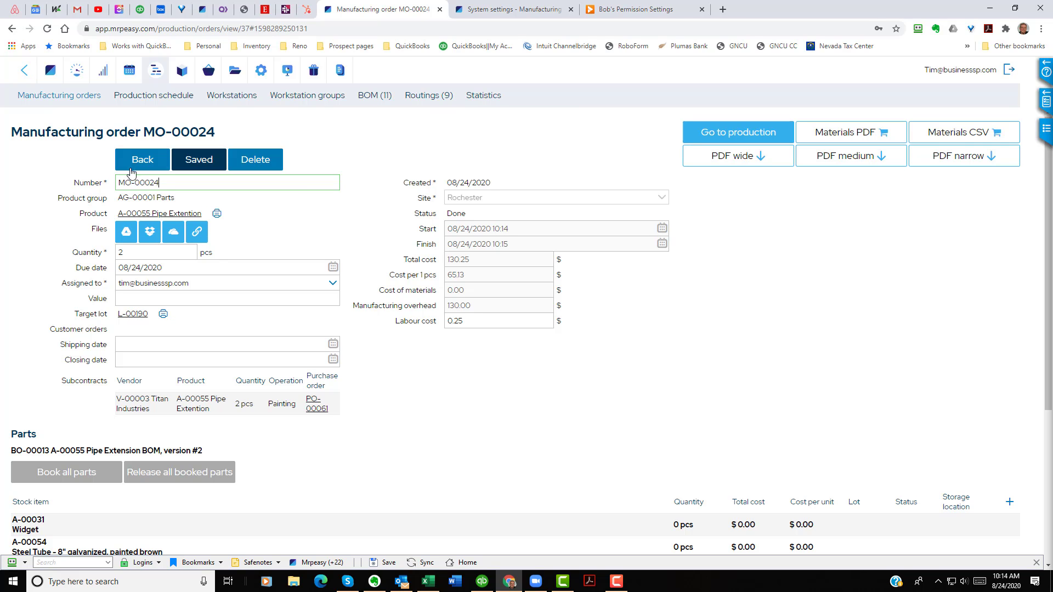
click(163, 160)
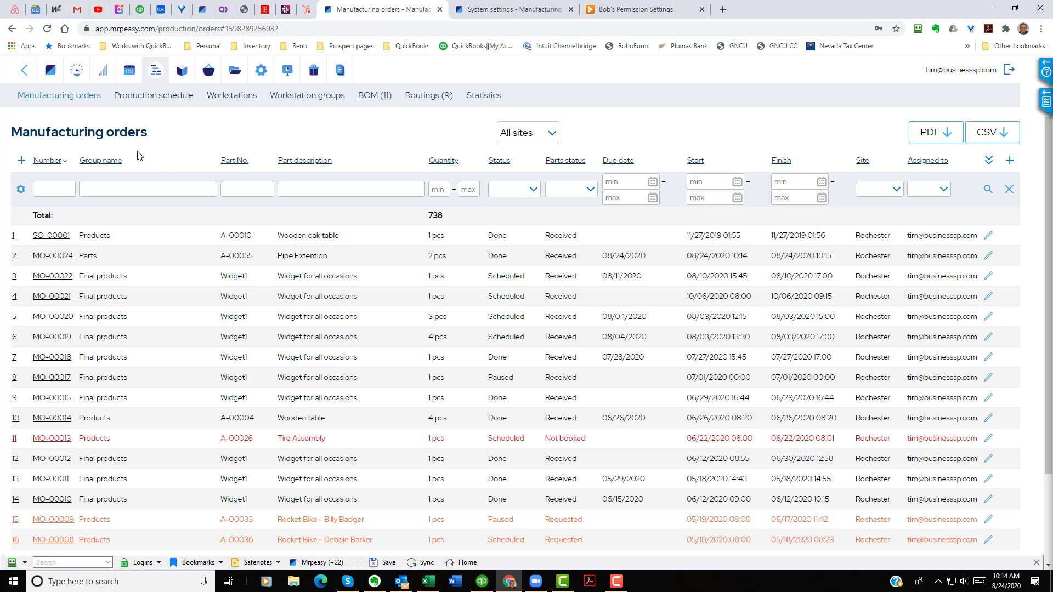
click(181, 71)
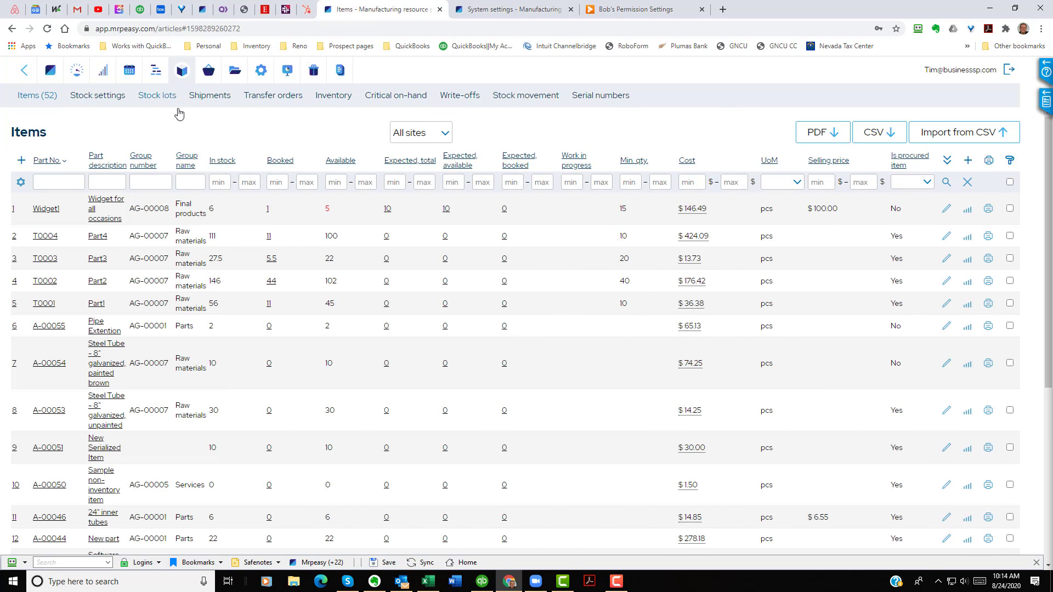